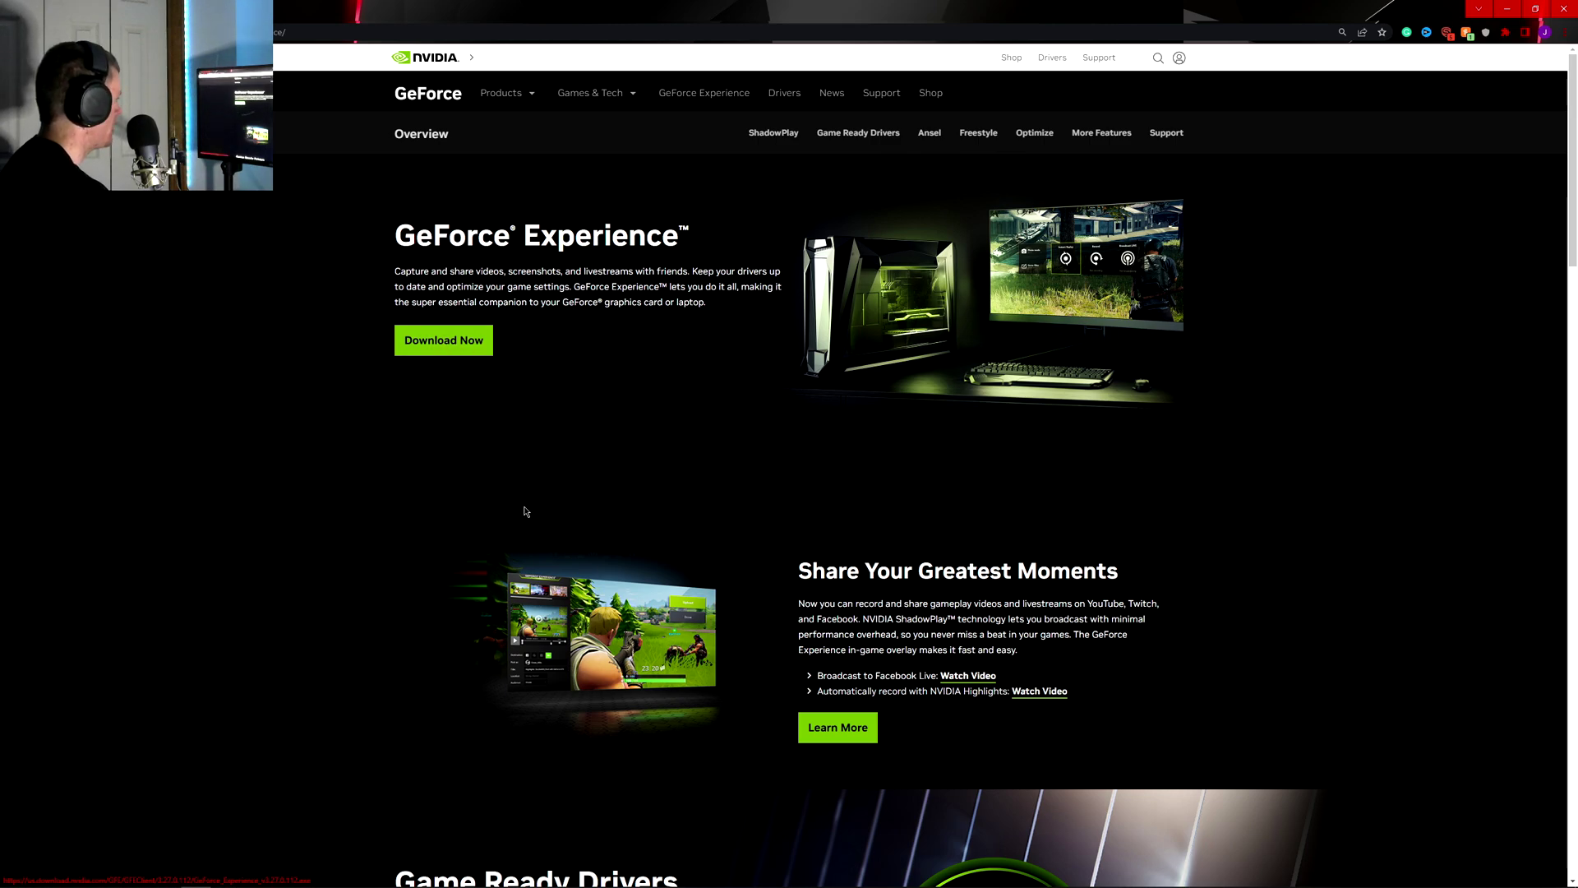
Step: Launch GeForce Experience and check the Drivers page for a newer GeForce driver
key(super)
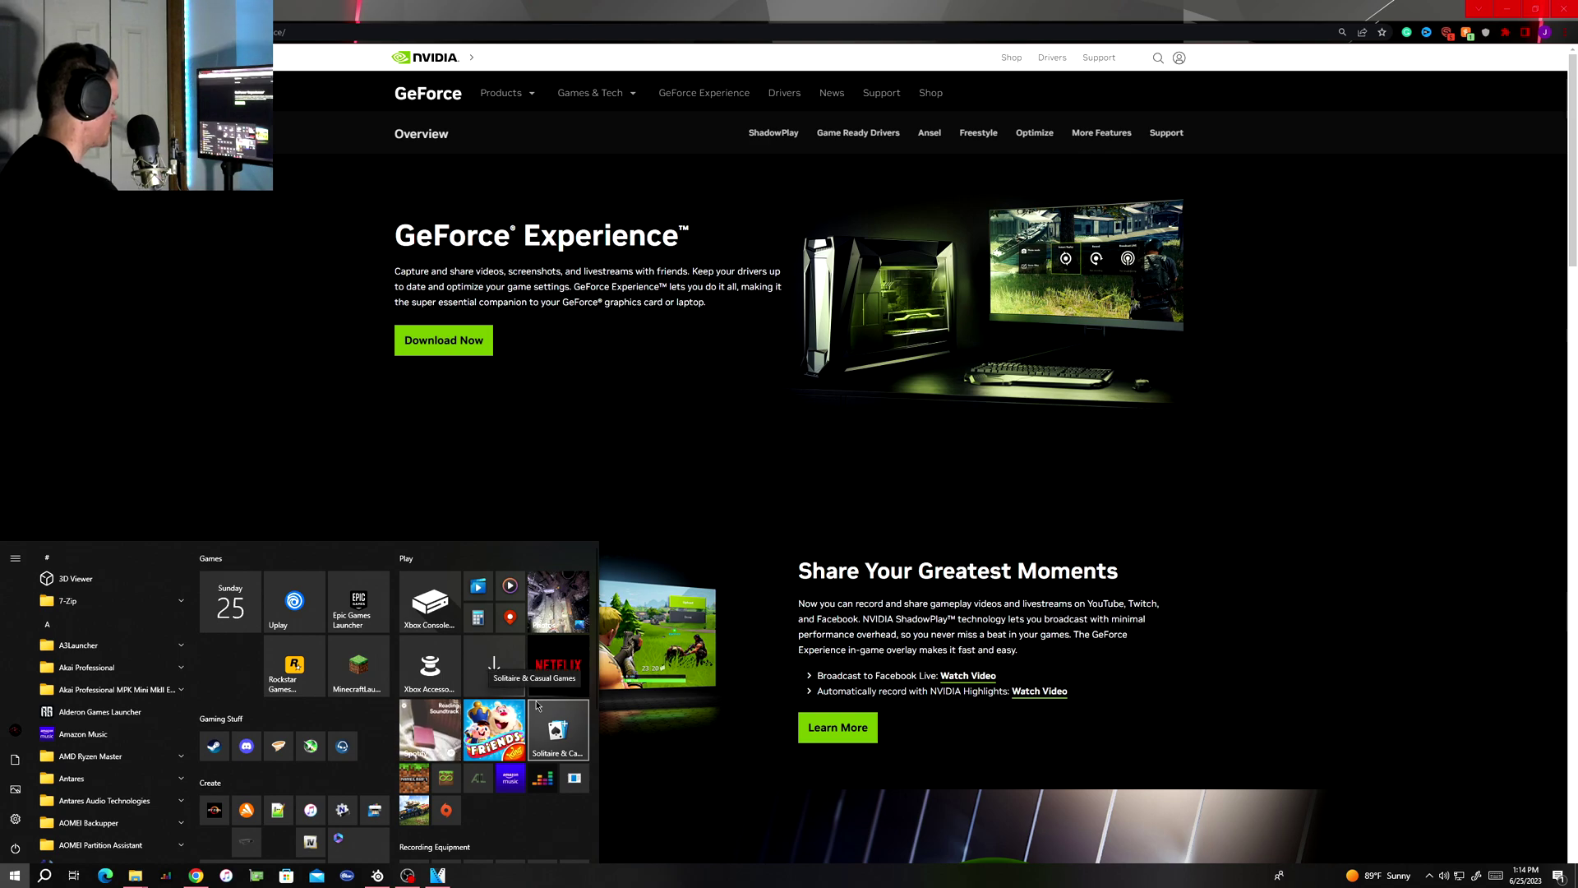
text(geforce)
key(Return)
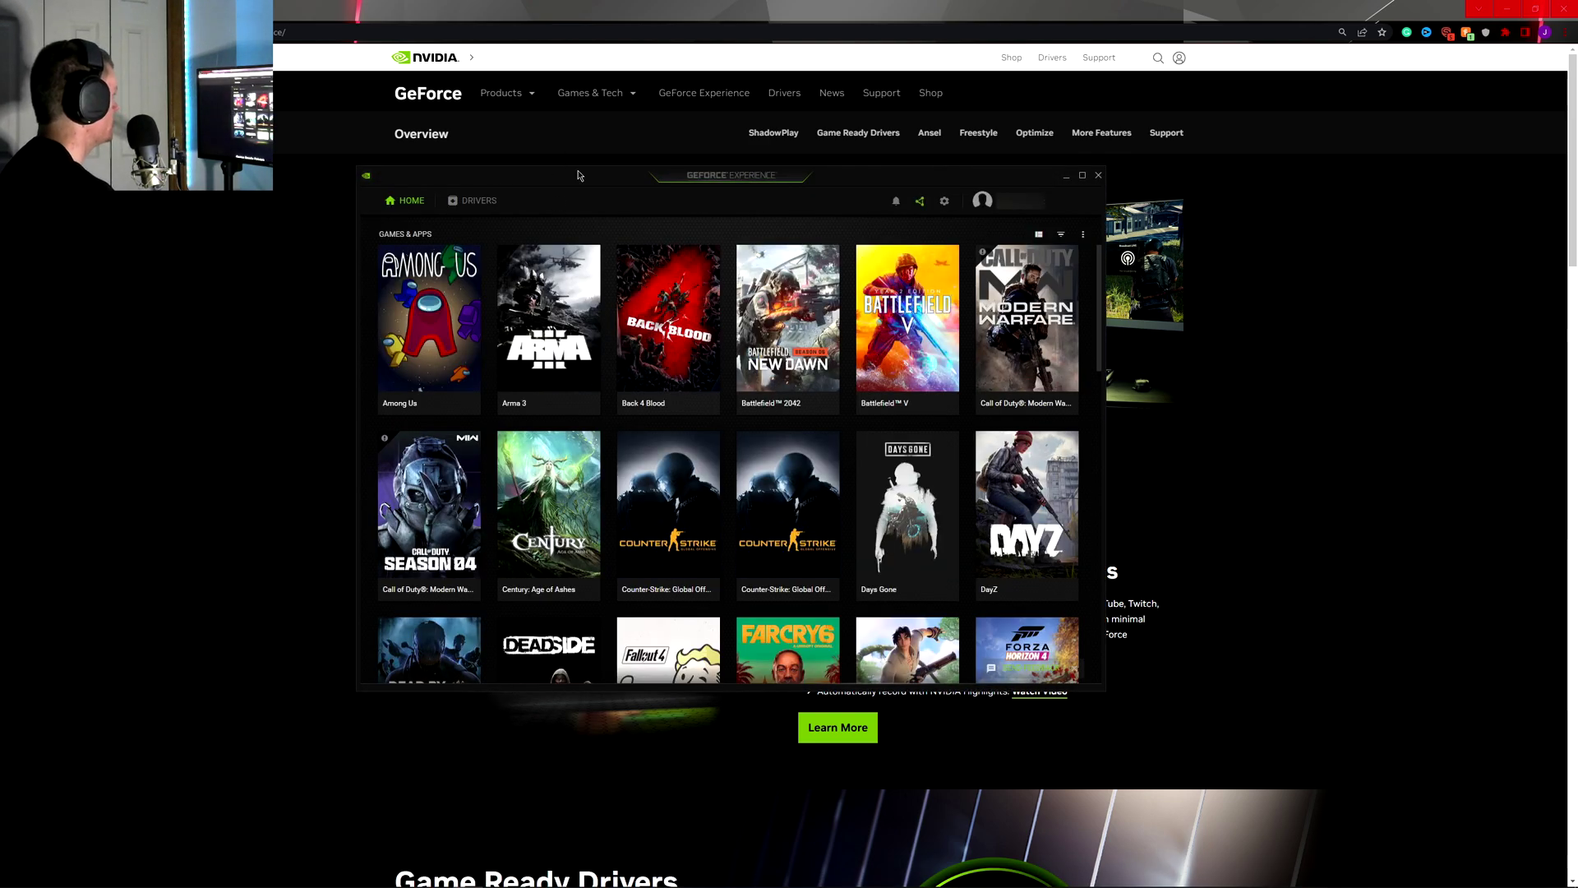
drag(555, 203, 515, 163)
click(437, 165)
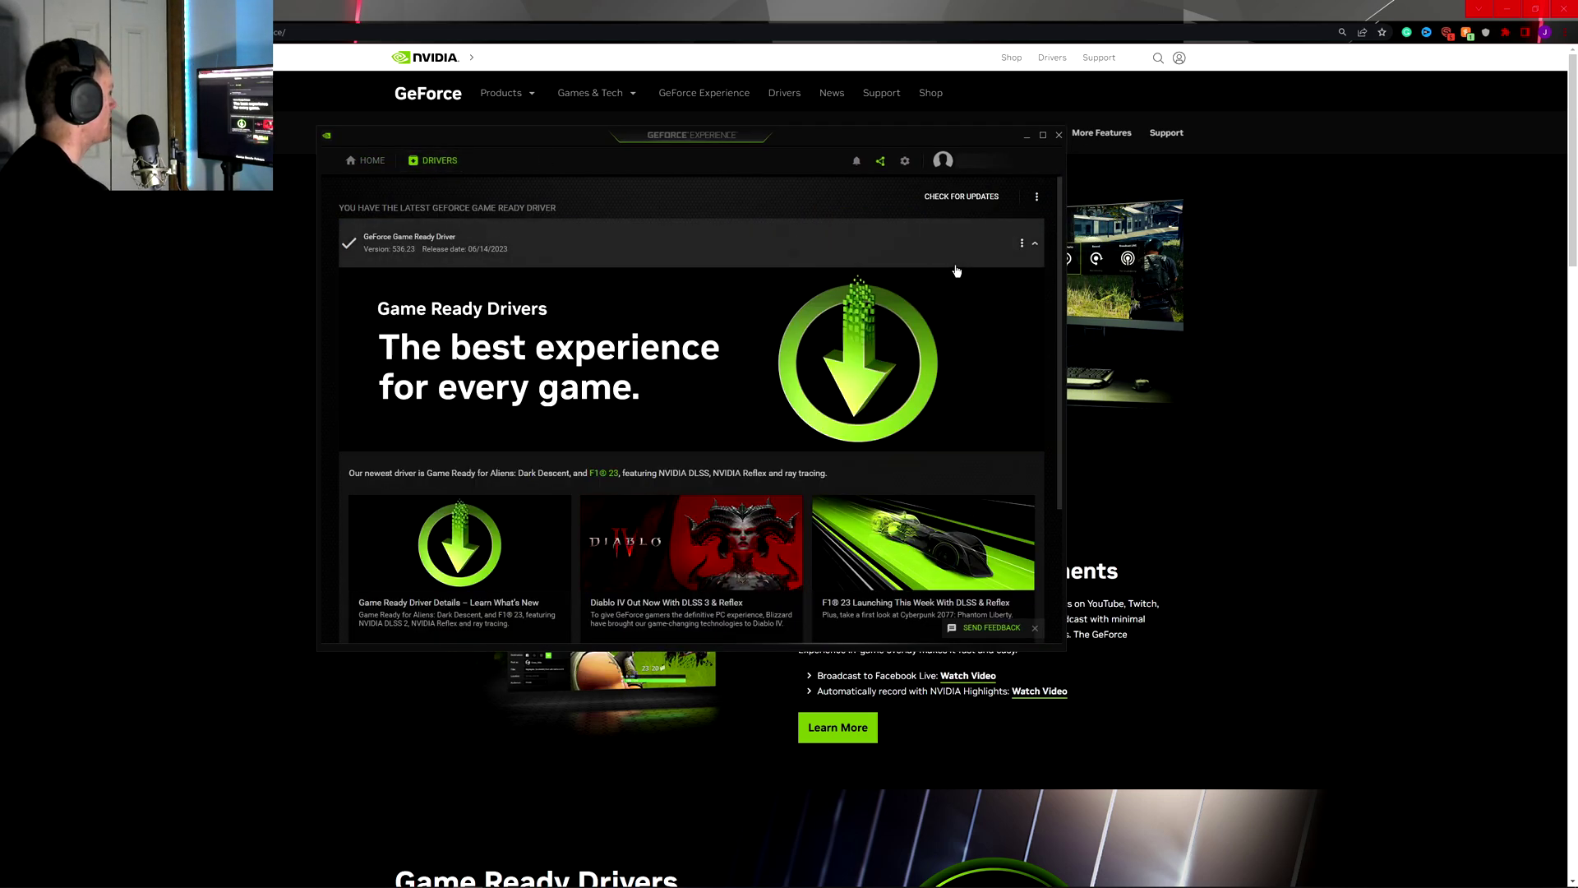
click(961, 196)
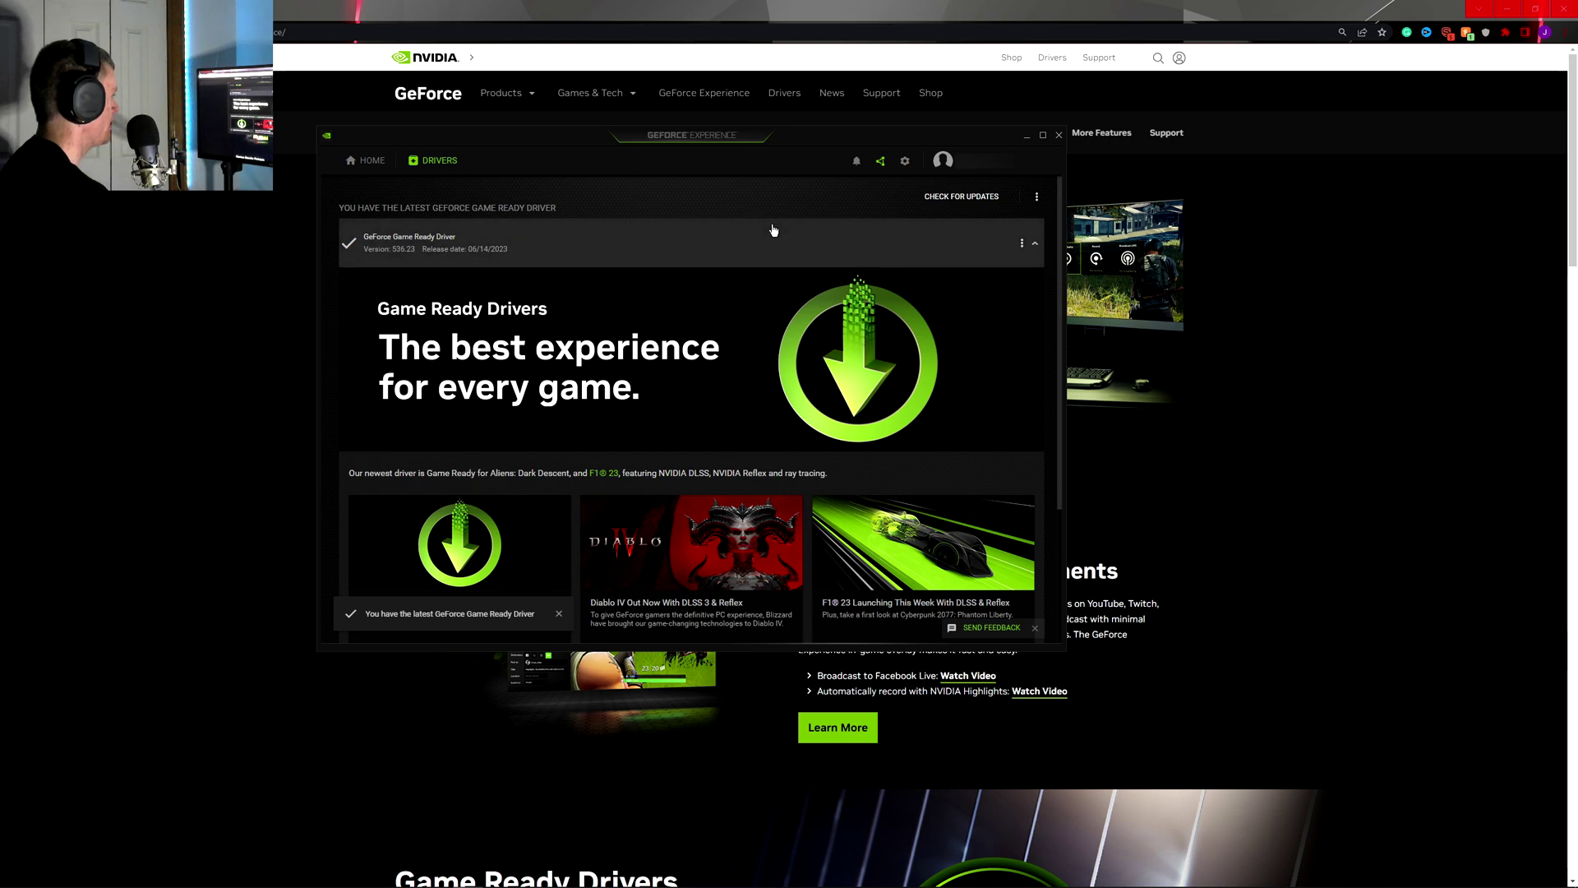
scroll(822, 295, down, 3)
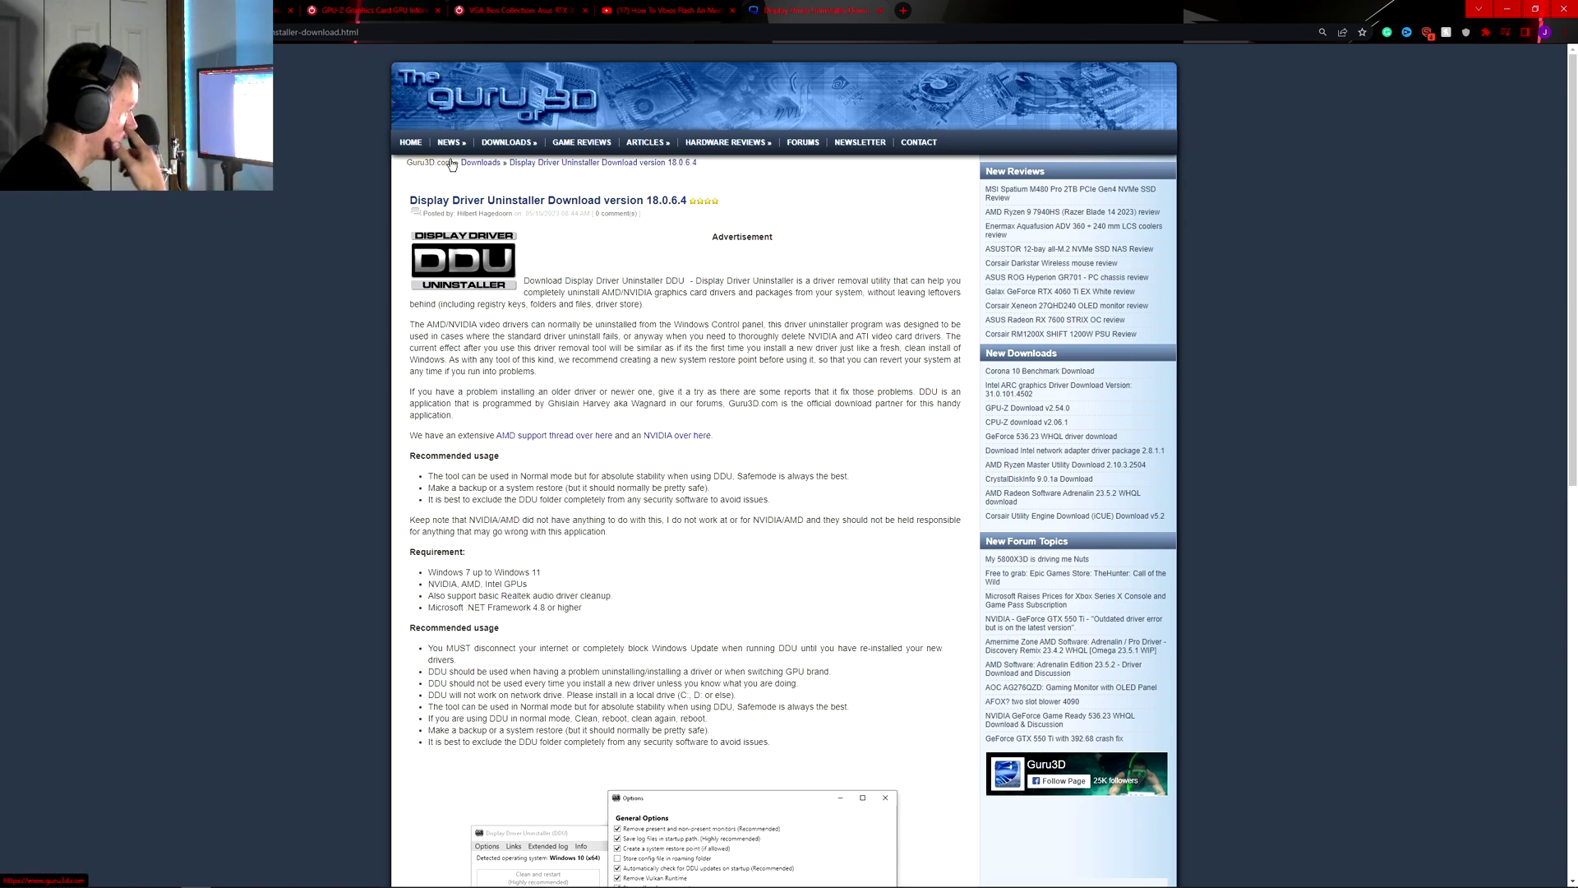
Step: Scroll the Guru3D DDU 18.0.6.4 download page down to the Download Locations mirrors
scroll(382, 268, down, 4)
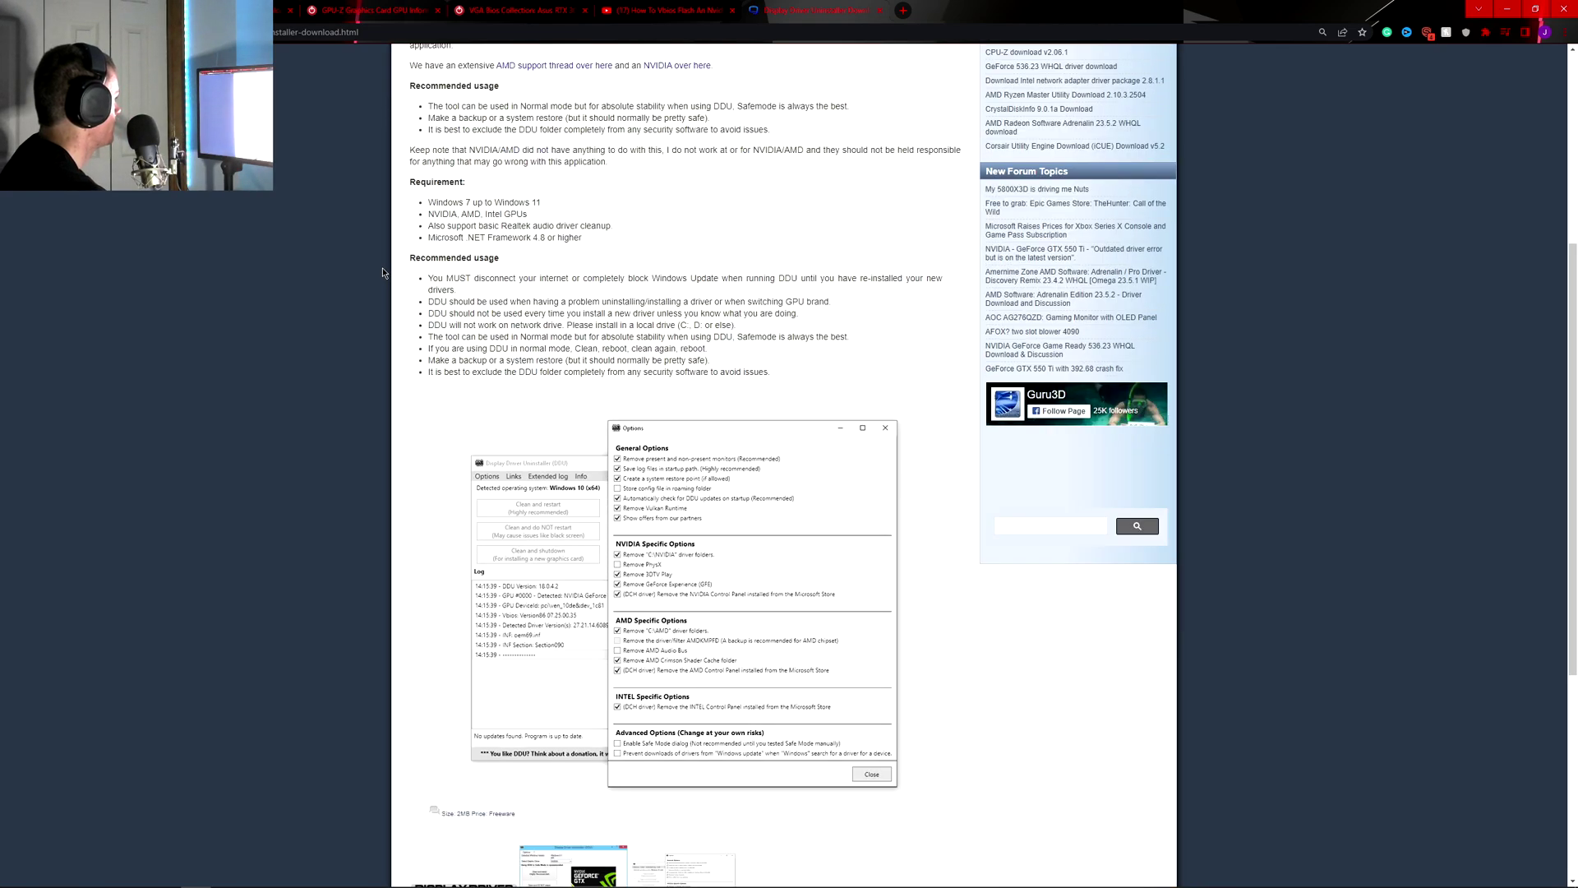
scroll(383, 271, down, 4)
scroll(421, 262, up, 5)
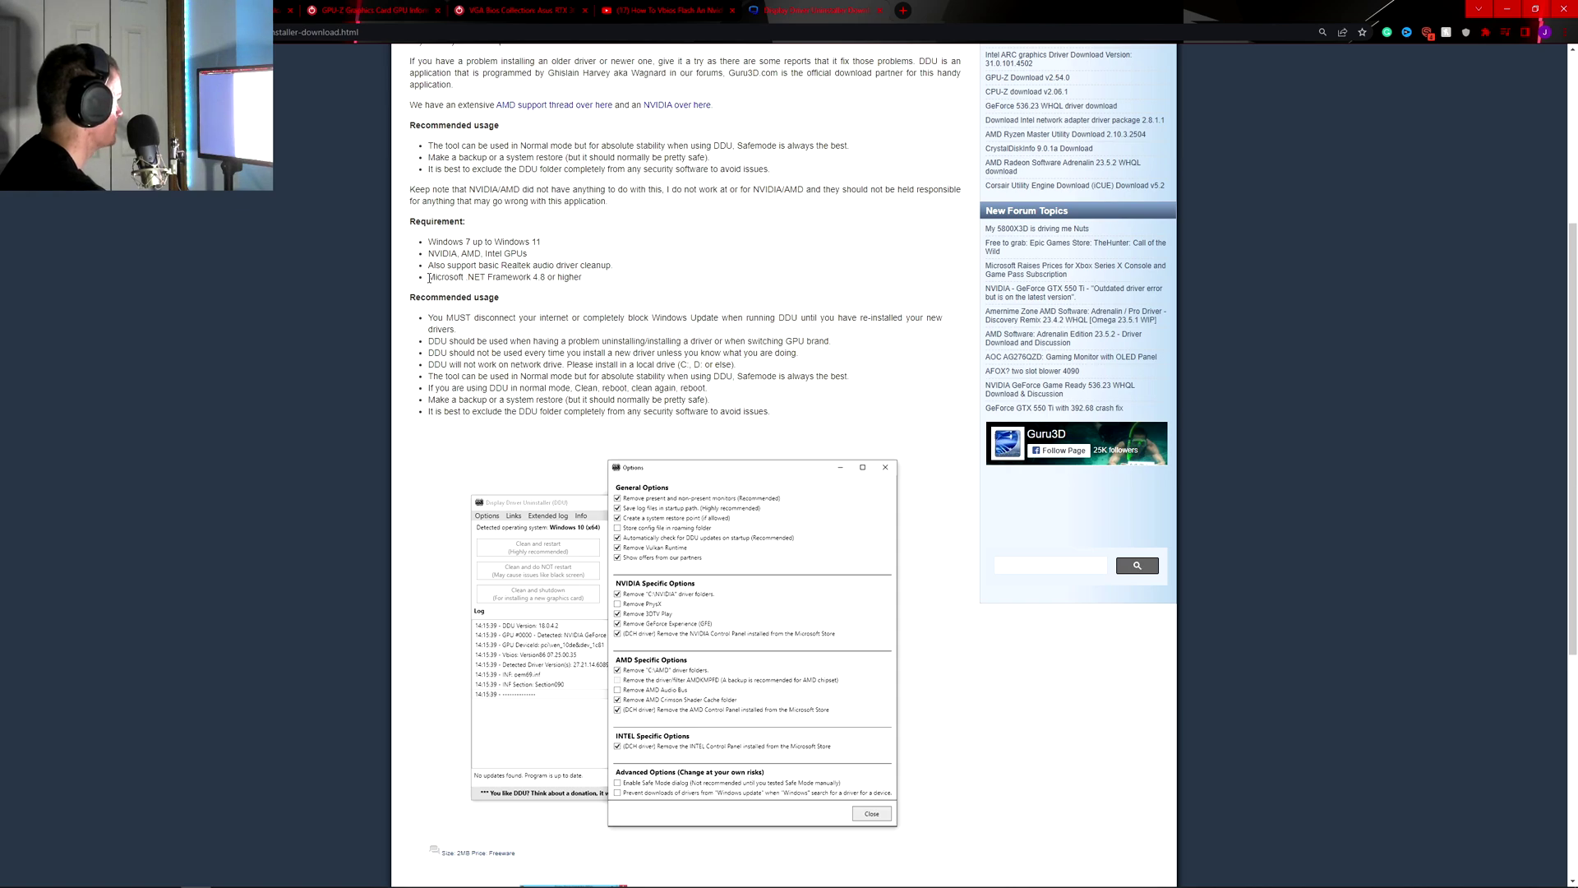
scroll(429, 278, down, 1)
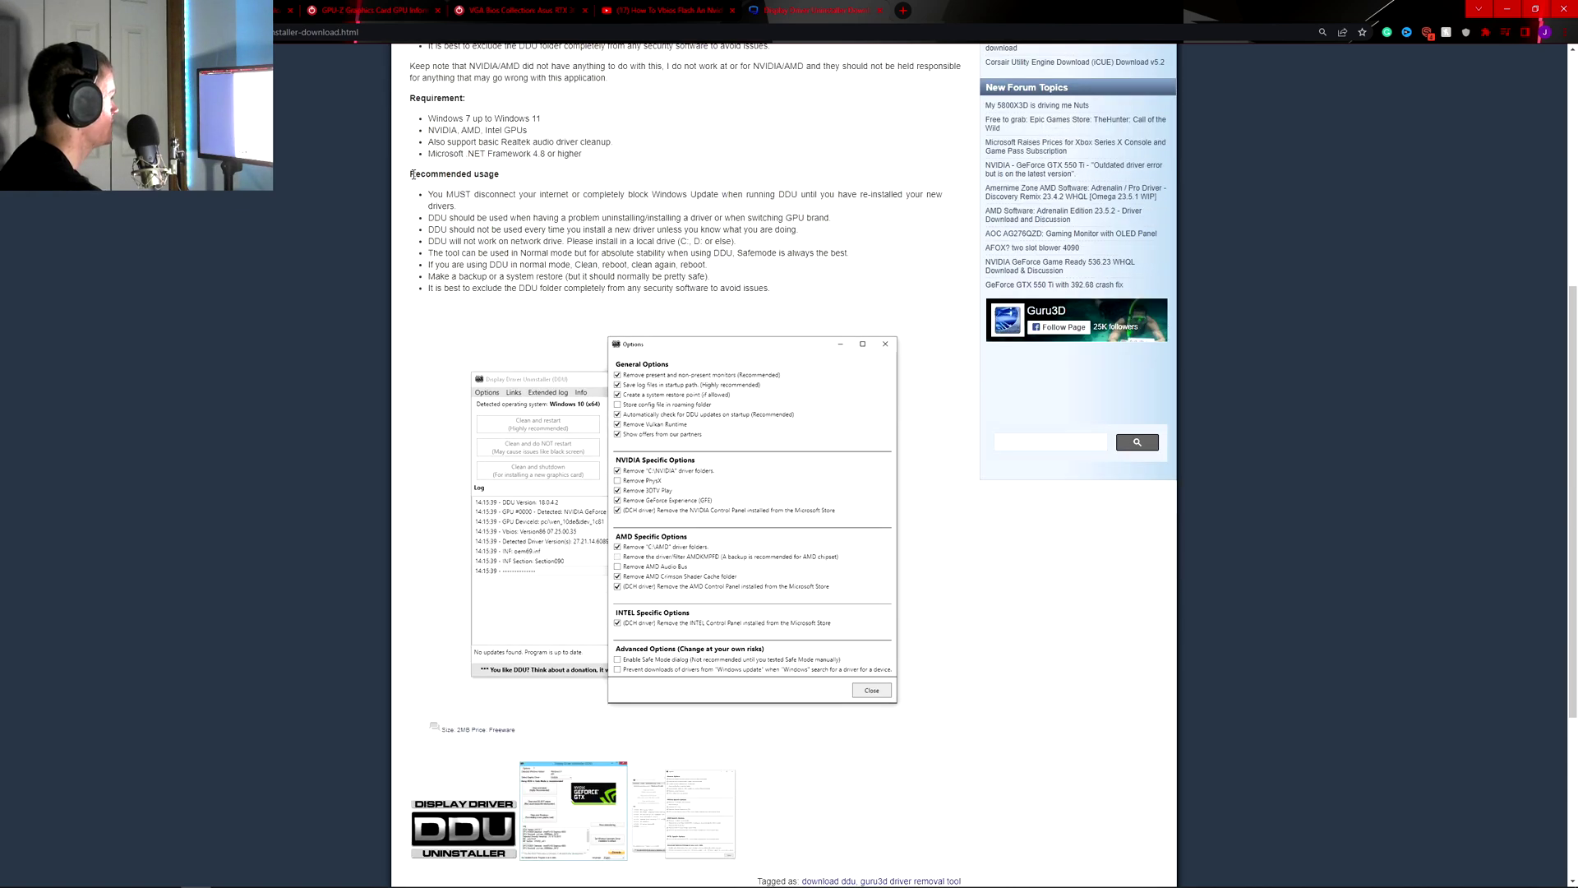
scroll(606, 625, down, 3)
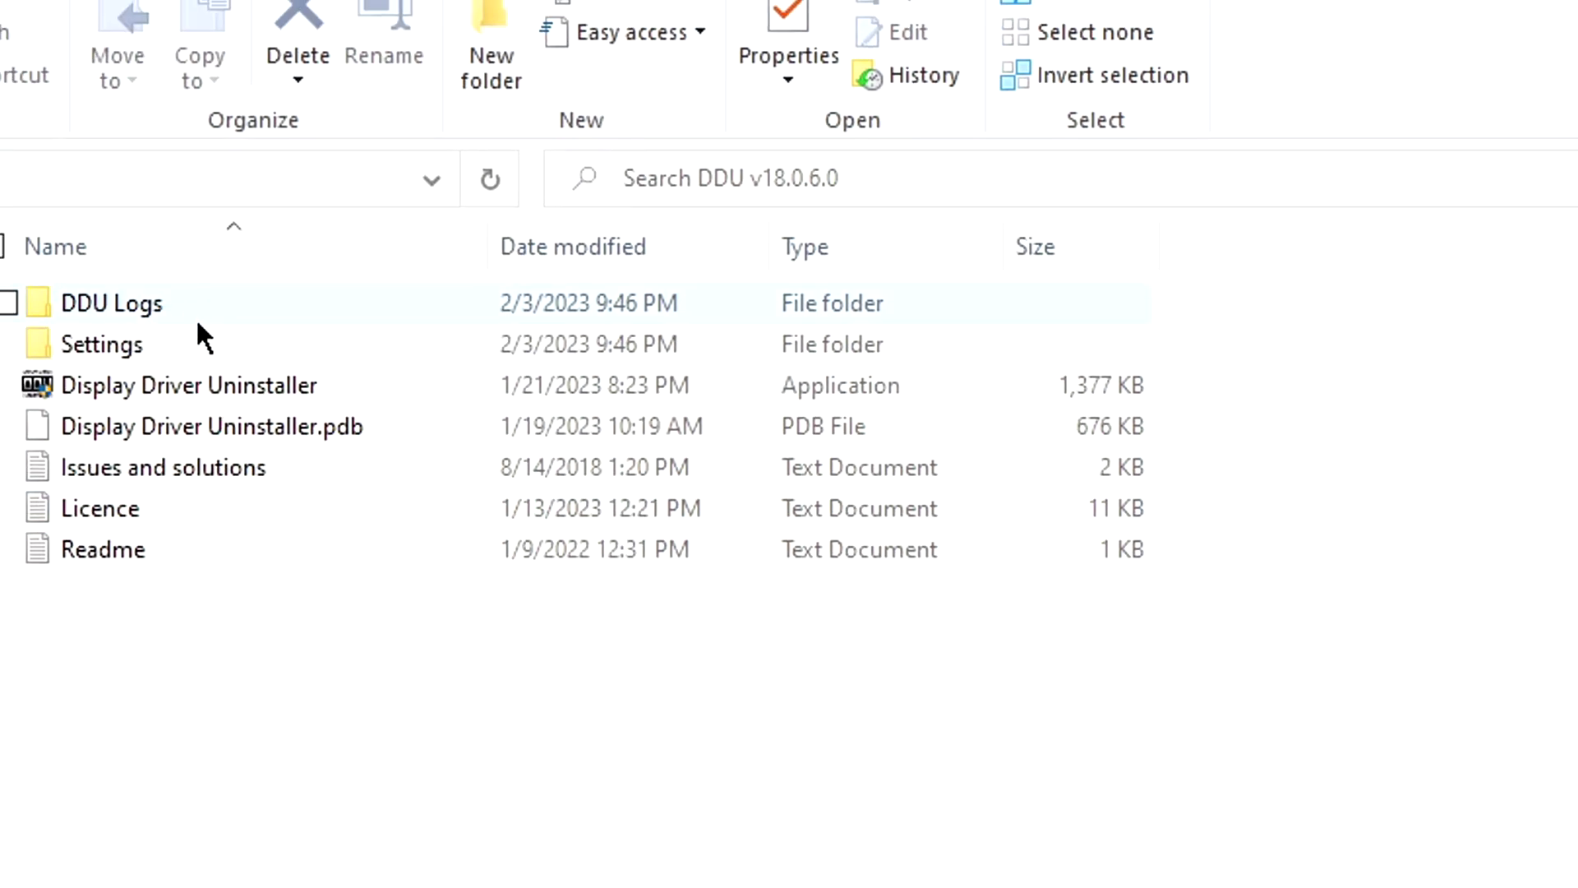
Step: Open the Readme from the DDU v18.0.6.0 folder in Notepad
drag(374, 823, 324, 810)
click(342, 383)
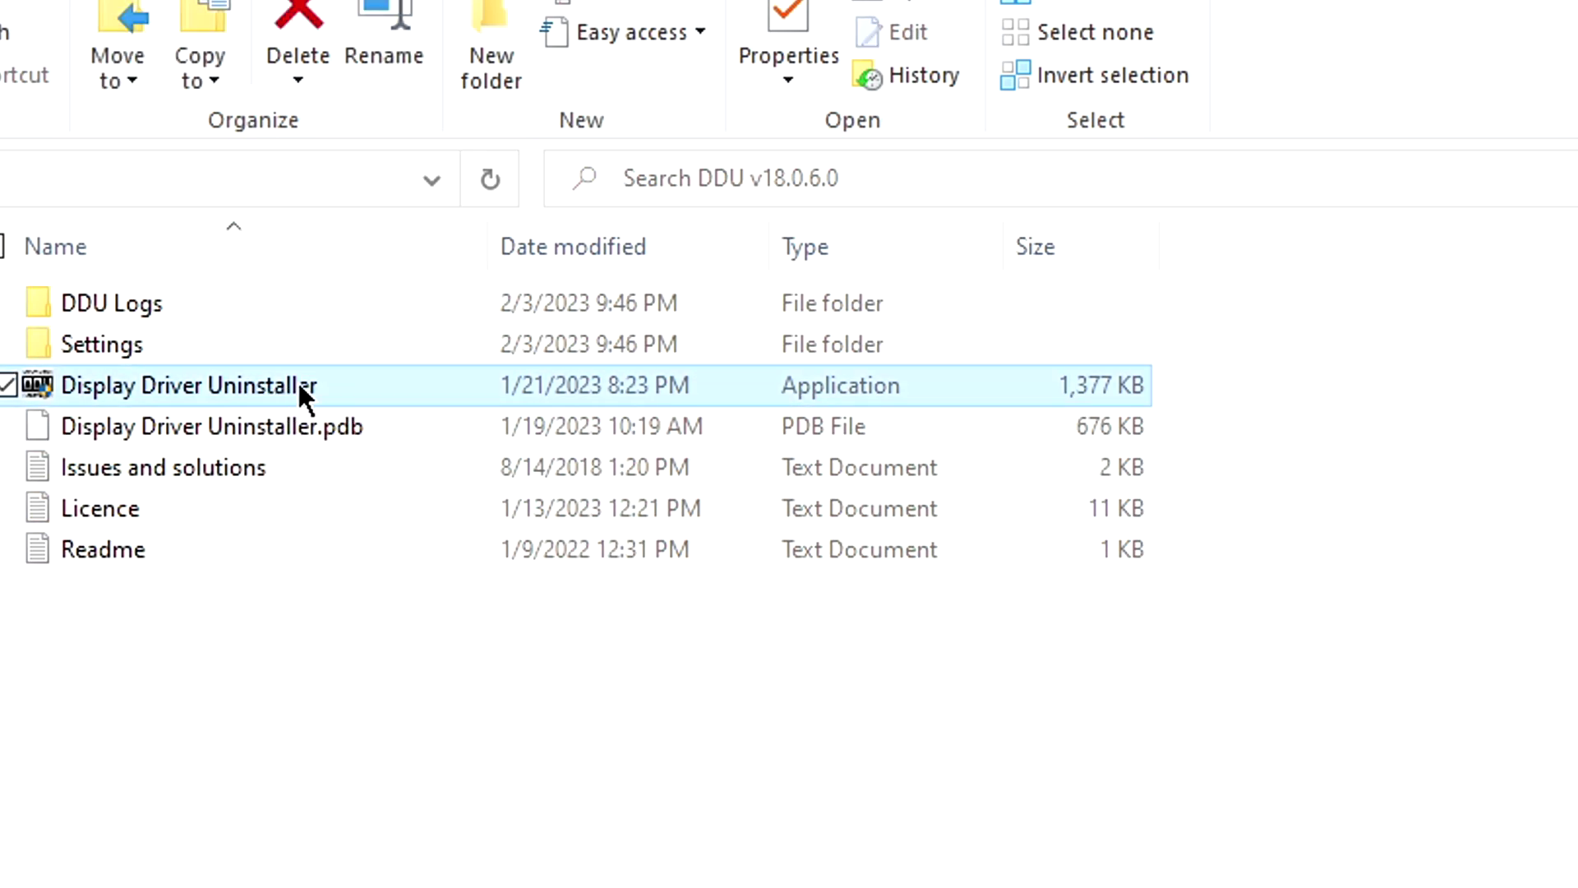
right_click(338, 374)
click(170, 551)
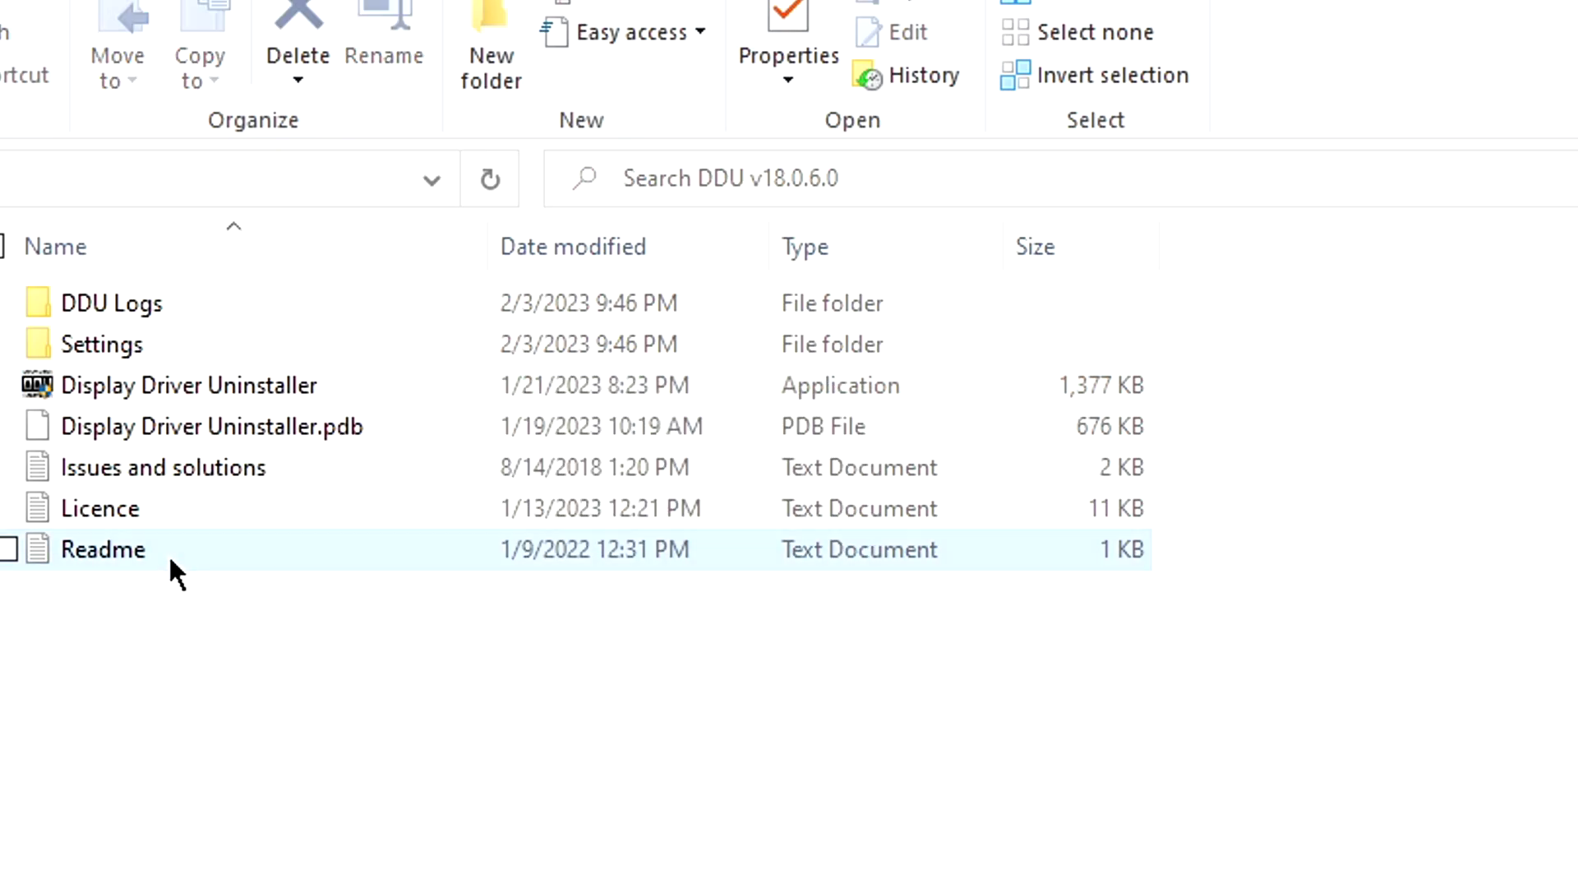
double_click(169, 550)
Step: Read the Readme's usage notes and requirements, then review Step 1 of the online DDU Guide
drag(72, 211, 324, 277)
click(307, 422)
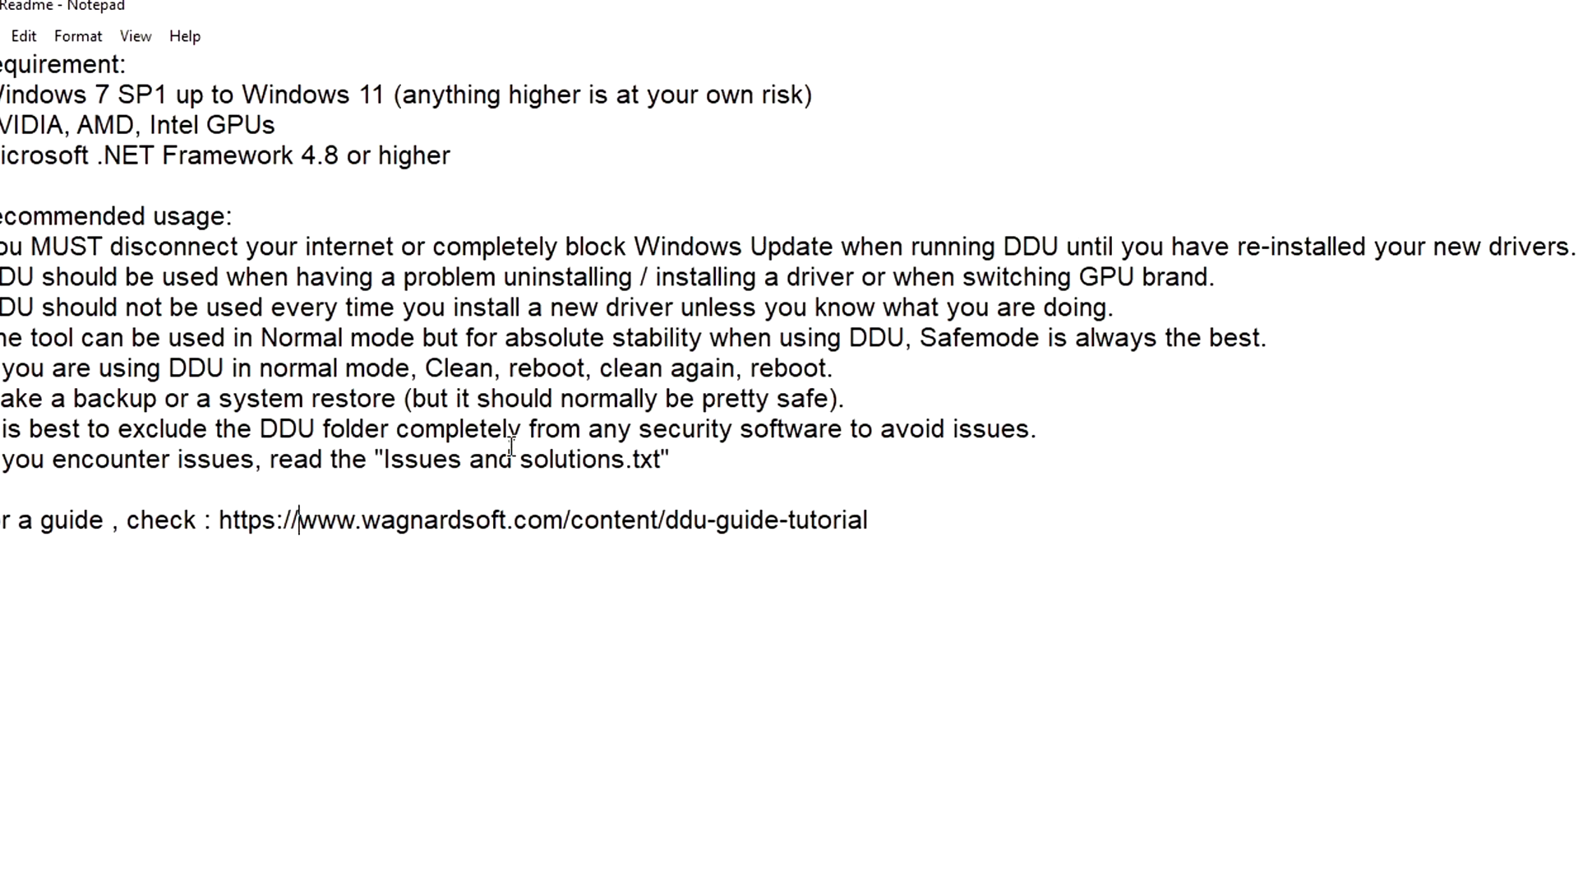
drag(805, 429, 2, 156)
click(506, 520)
drag(219, 520, 919, 521)
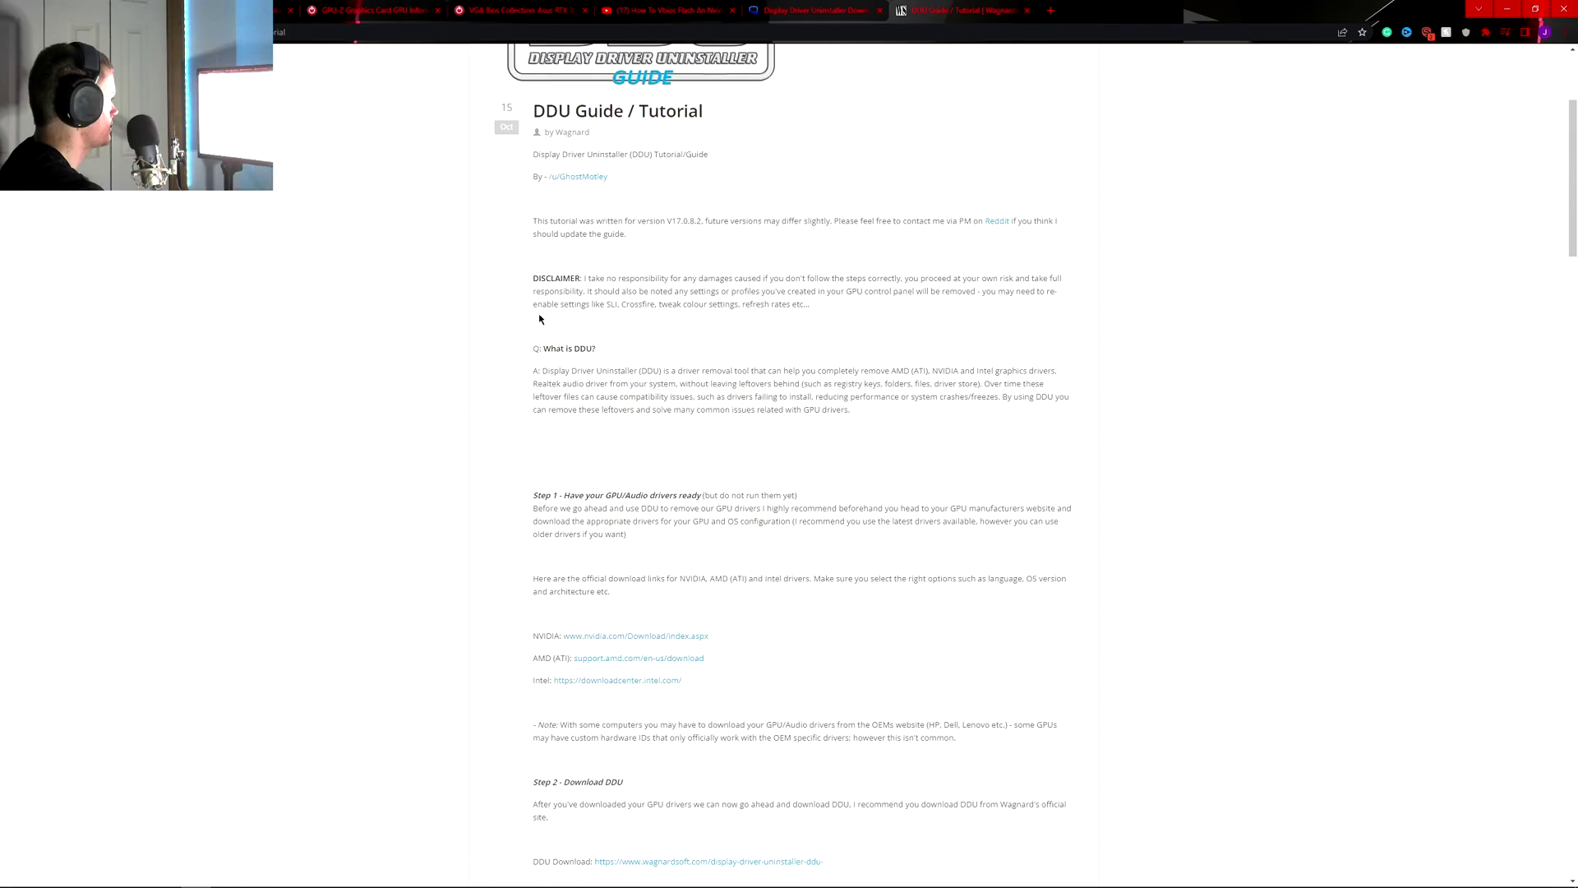
drag(544, 349, 666, 349)
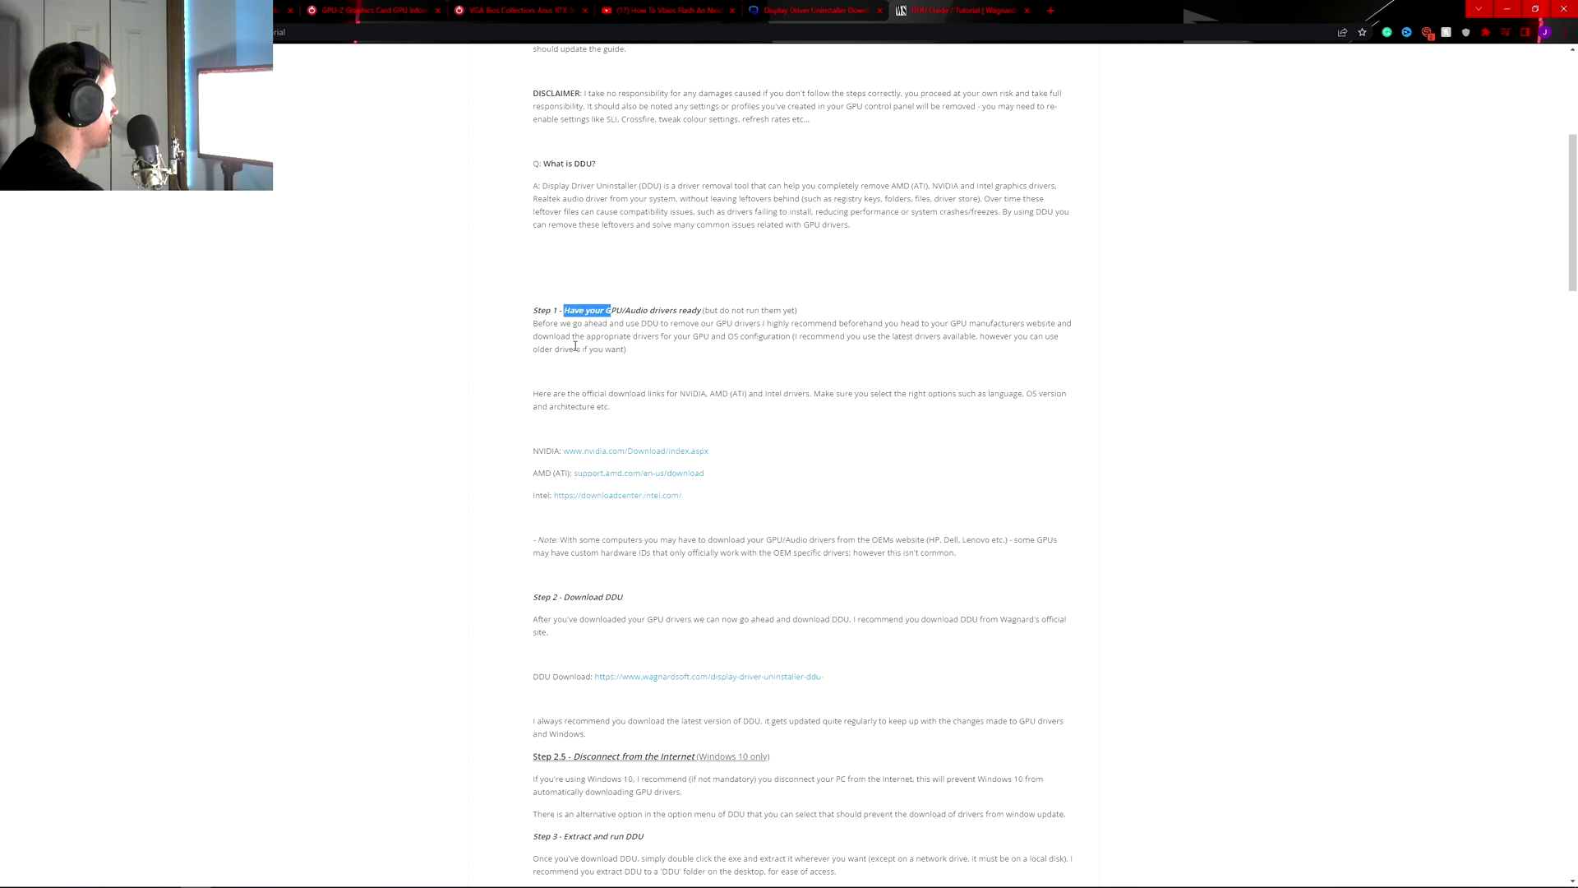
scroll(577, 440, down, 5)
scroll(577, 440, up, 5)
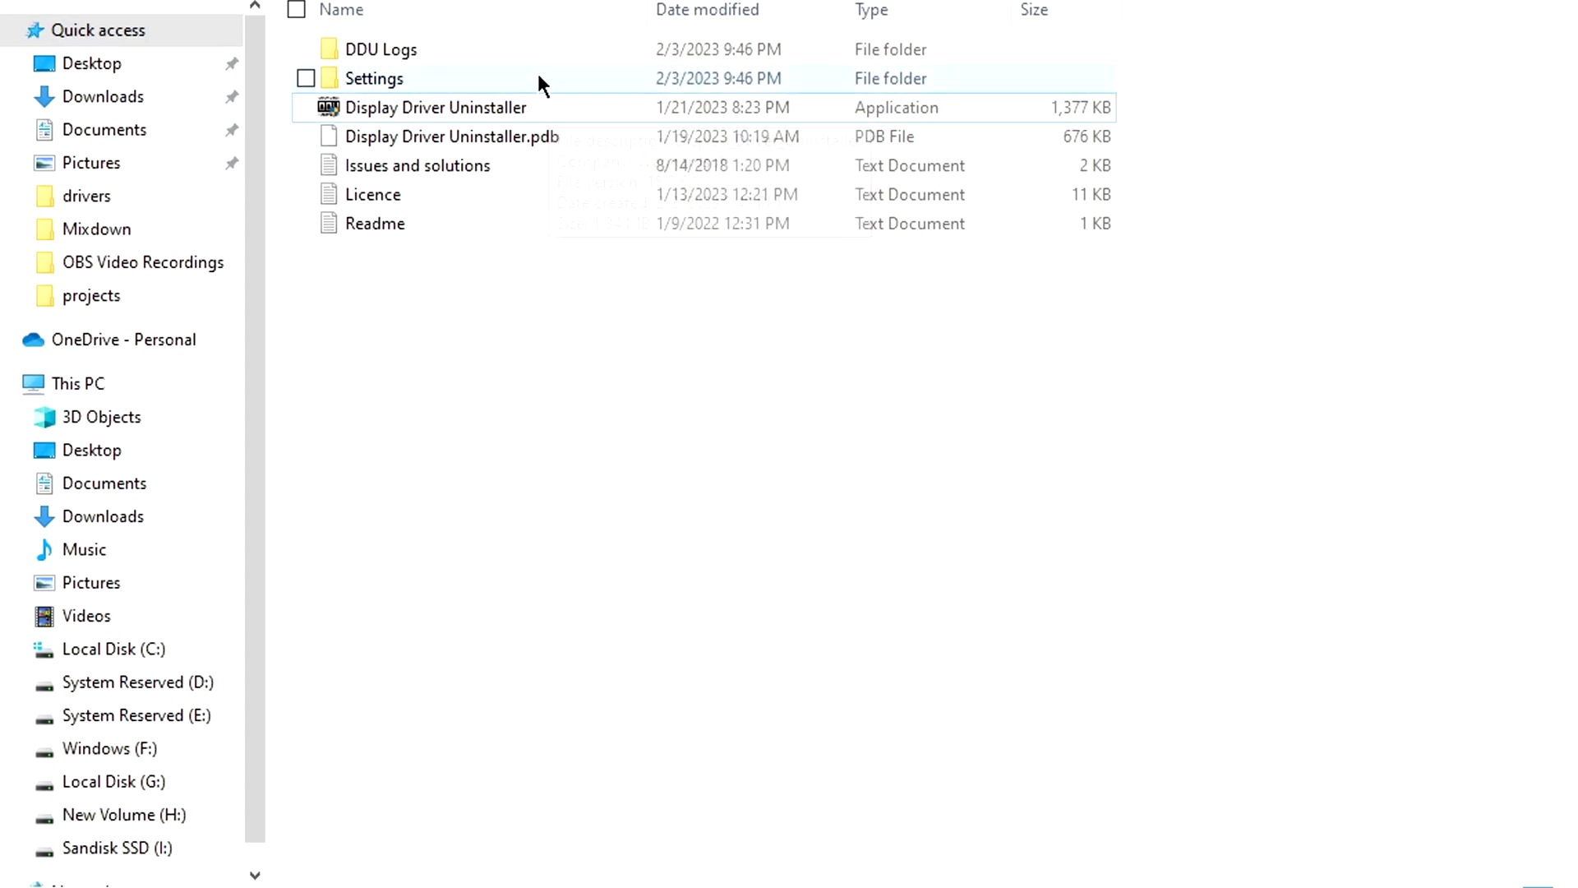
Step: Run DDU, try Safe Mode (Recommended) as the launch option, then close without launching
click(487, 222)
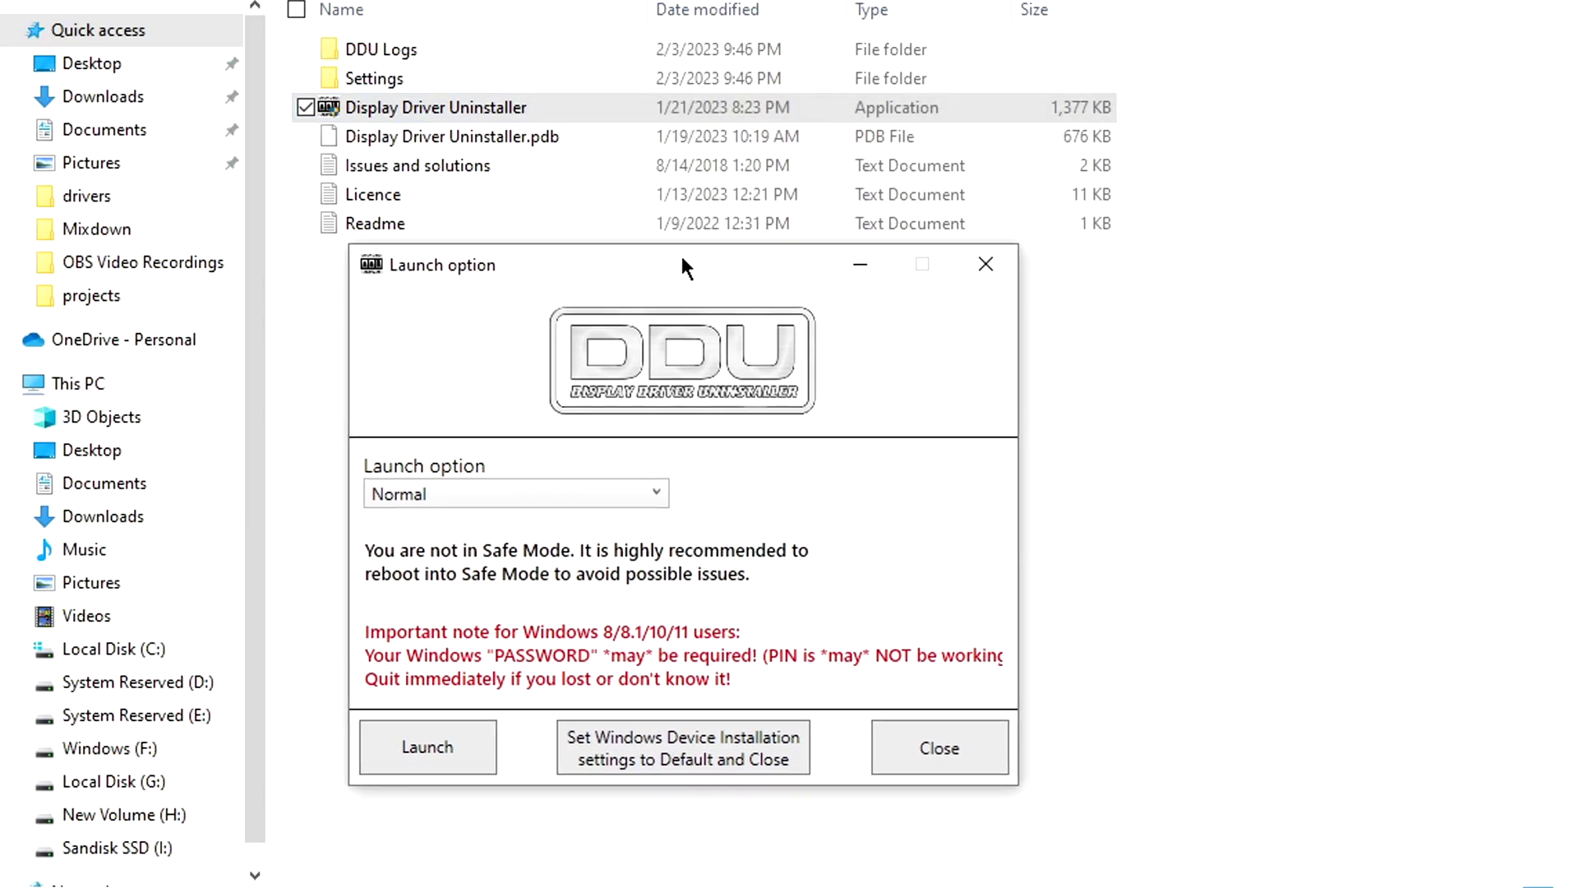
click(492, 495)
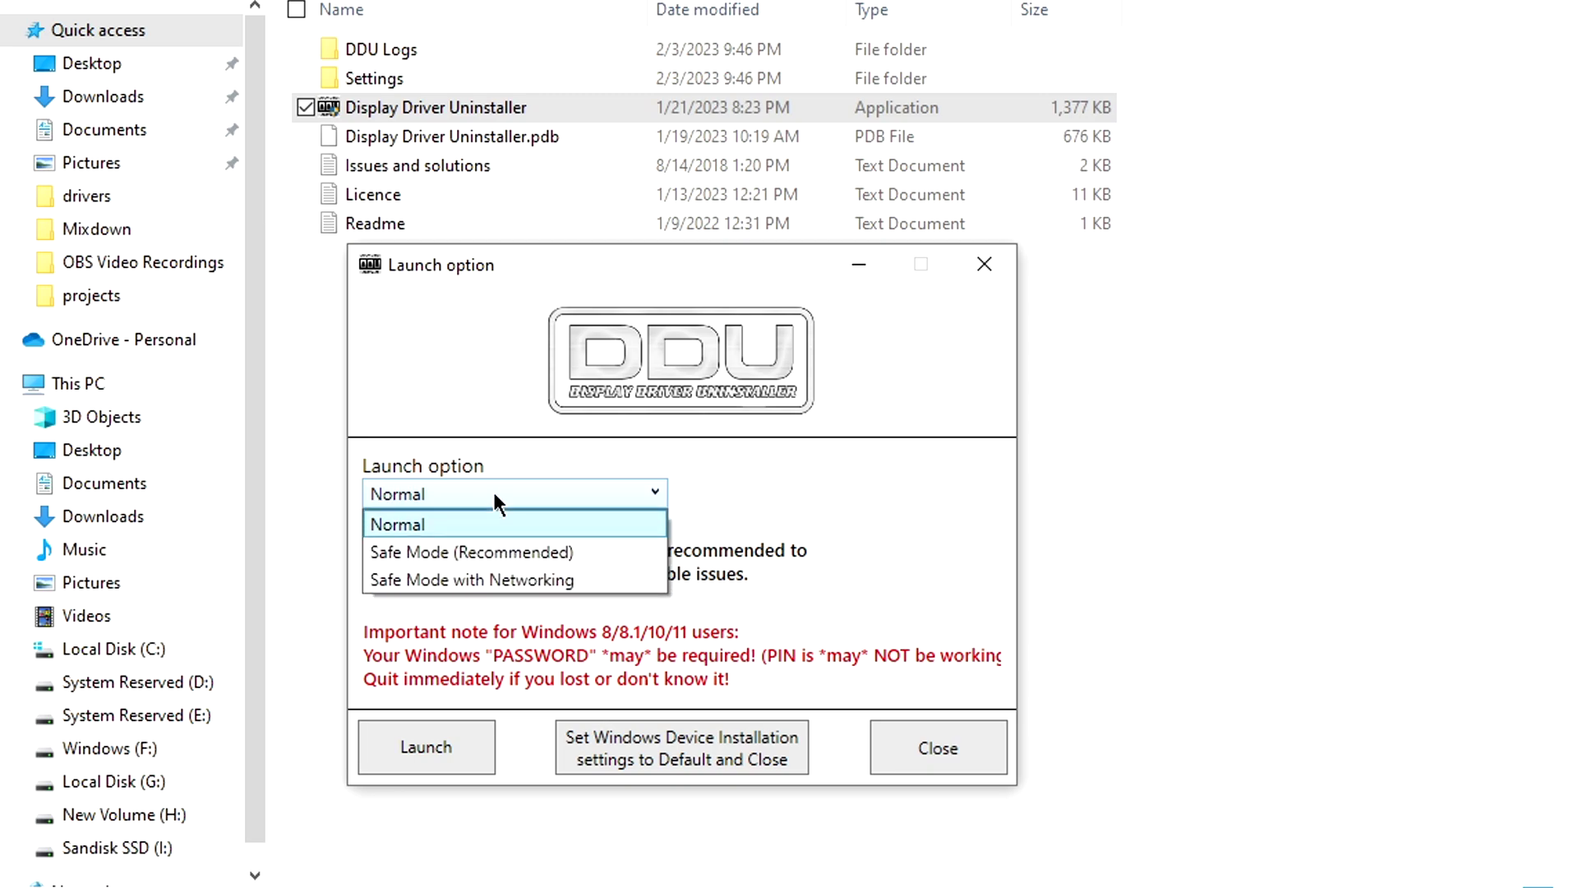
click(525, 551)
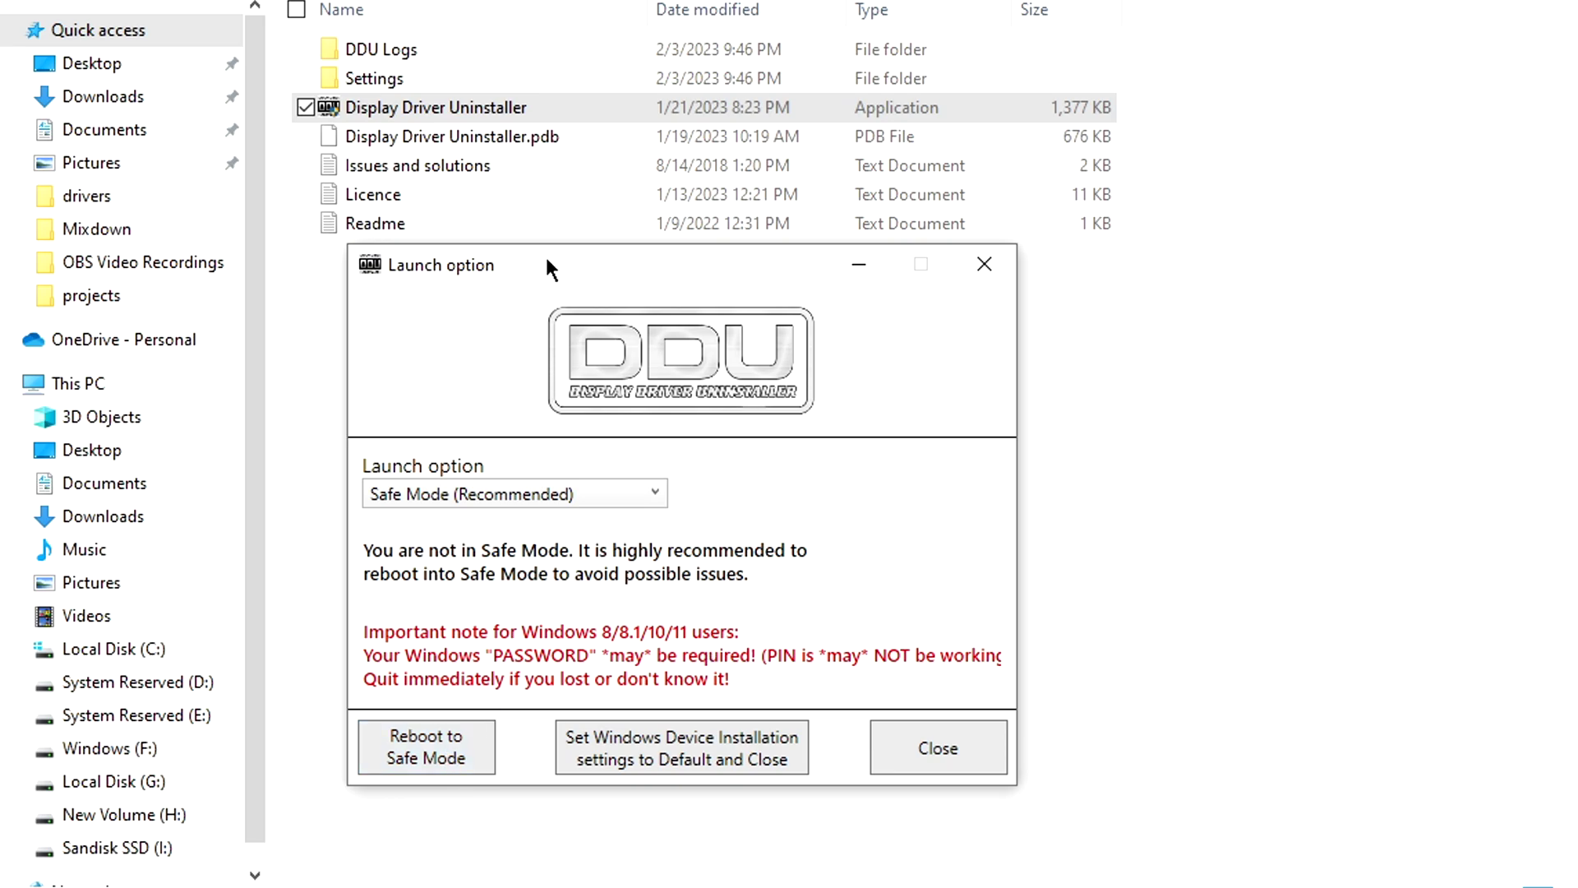
drag(549, 267, 547, 235)
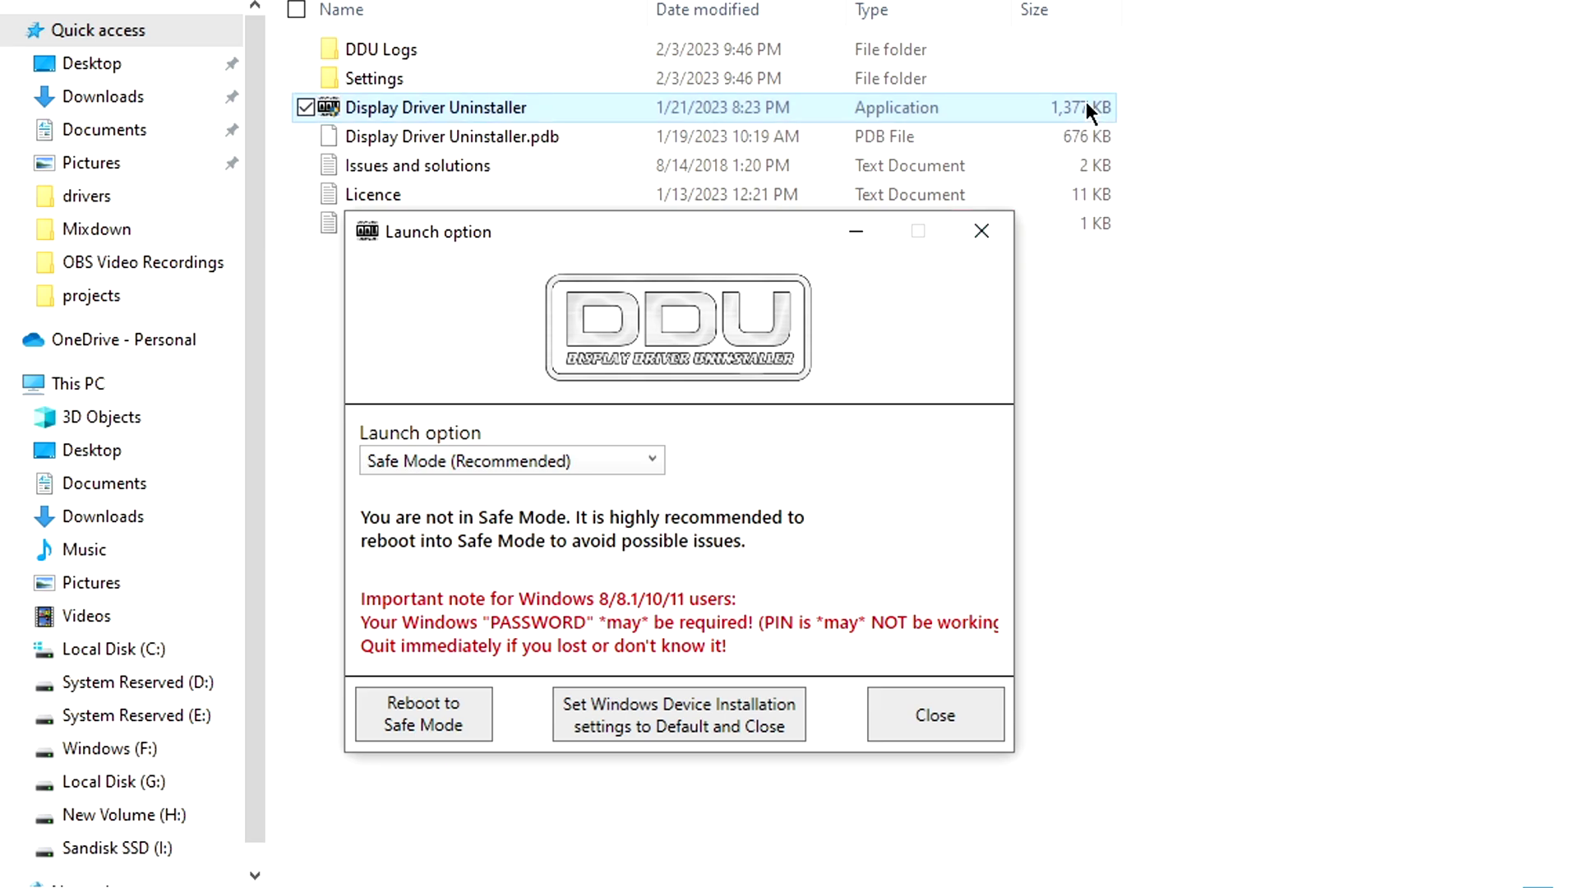
drag(674, 228, 747, 291)
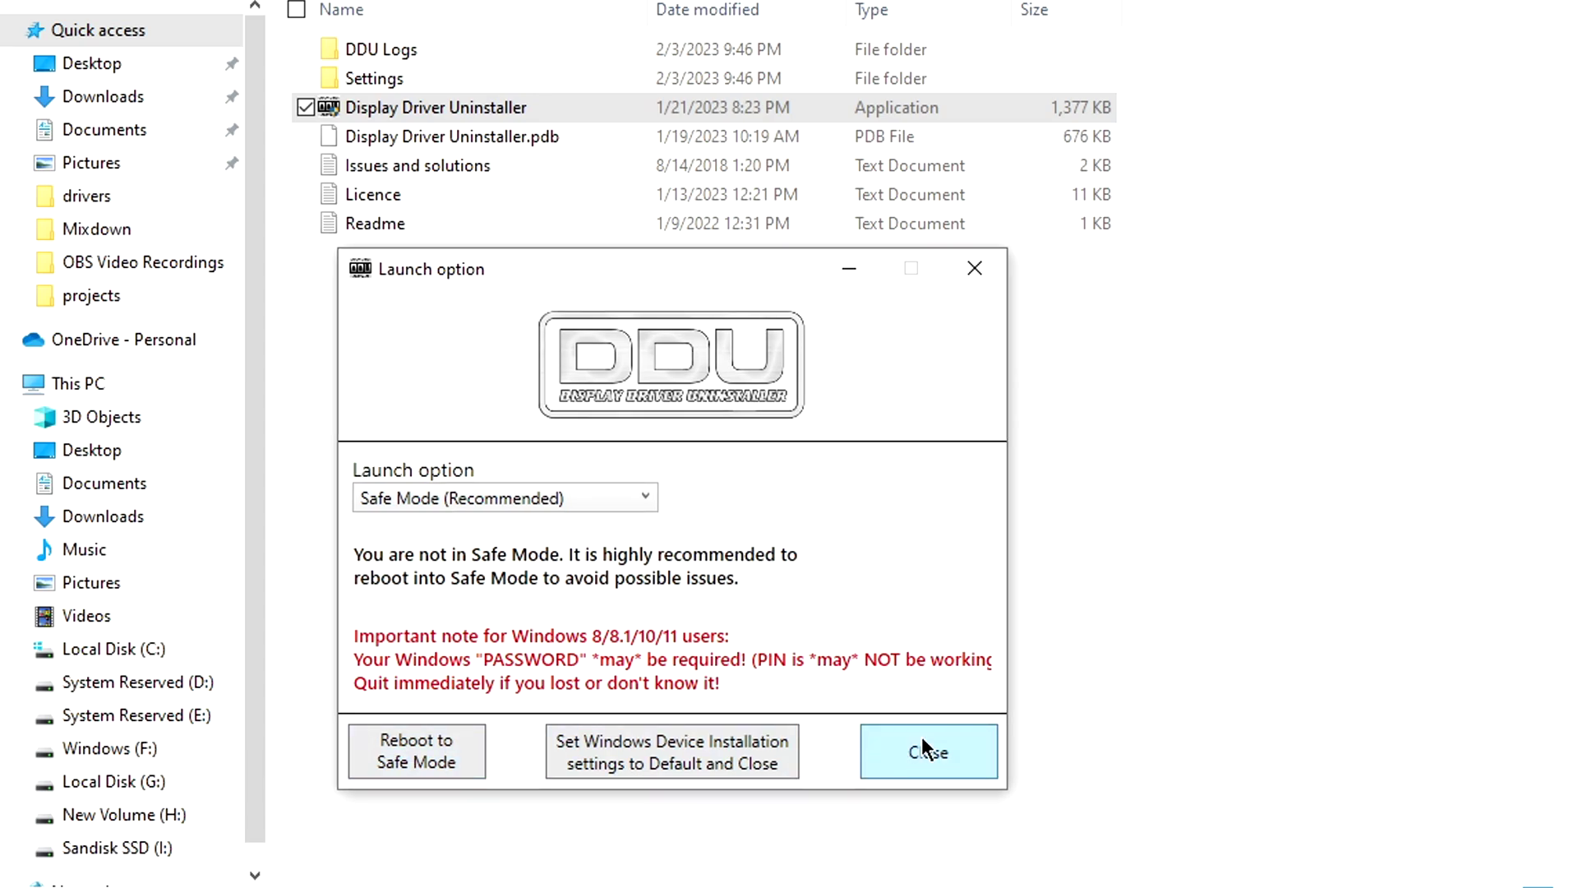
click(923, 744)
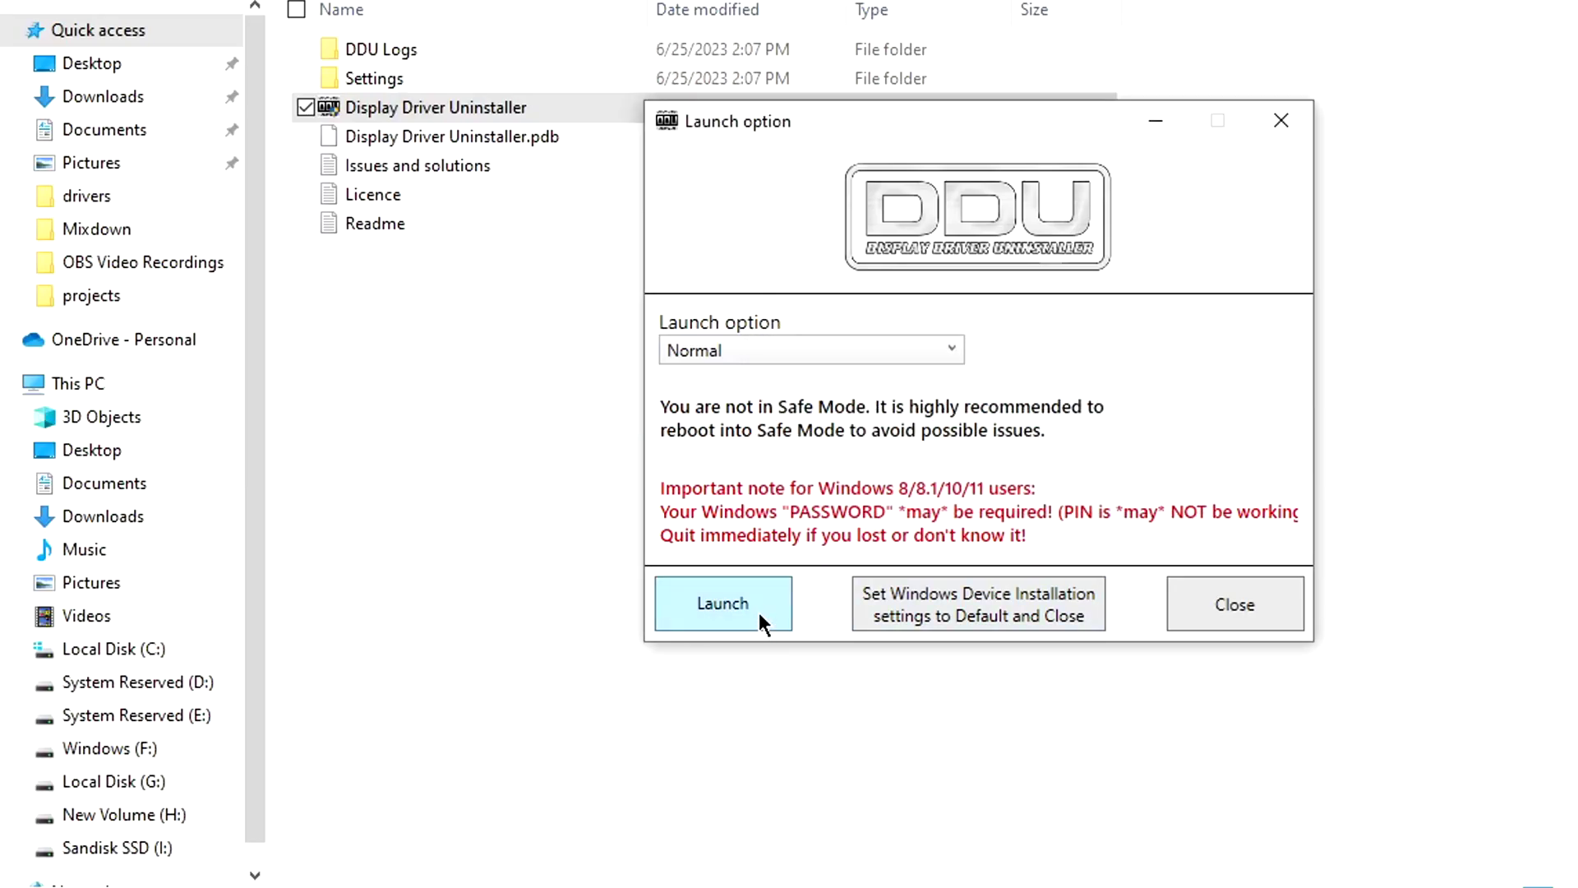
Step: Launch DDU in Normal mode, dismiss the updates prompt, and set device type to GPU
click(757, 608)
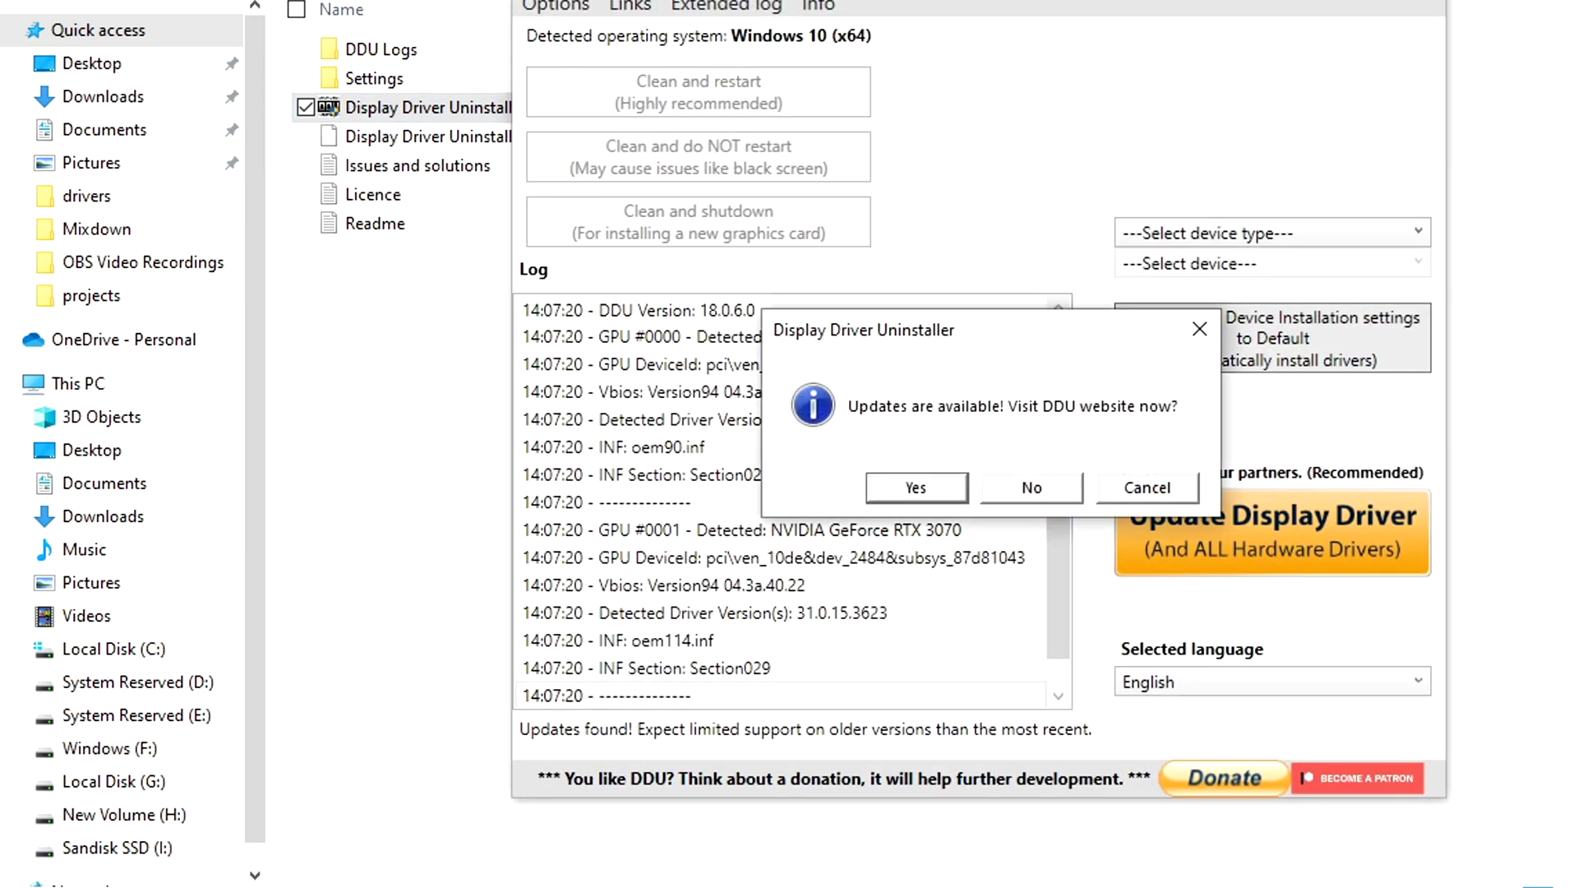
click(1143, 487)
drag(974, 3, 750, 292)
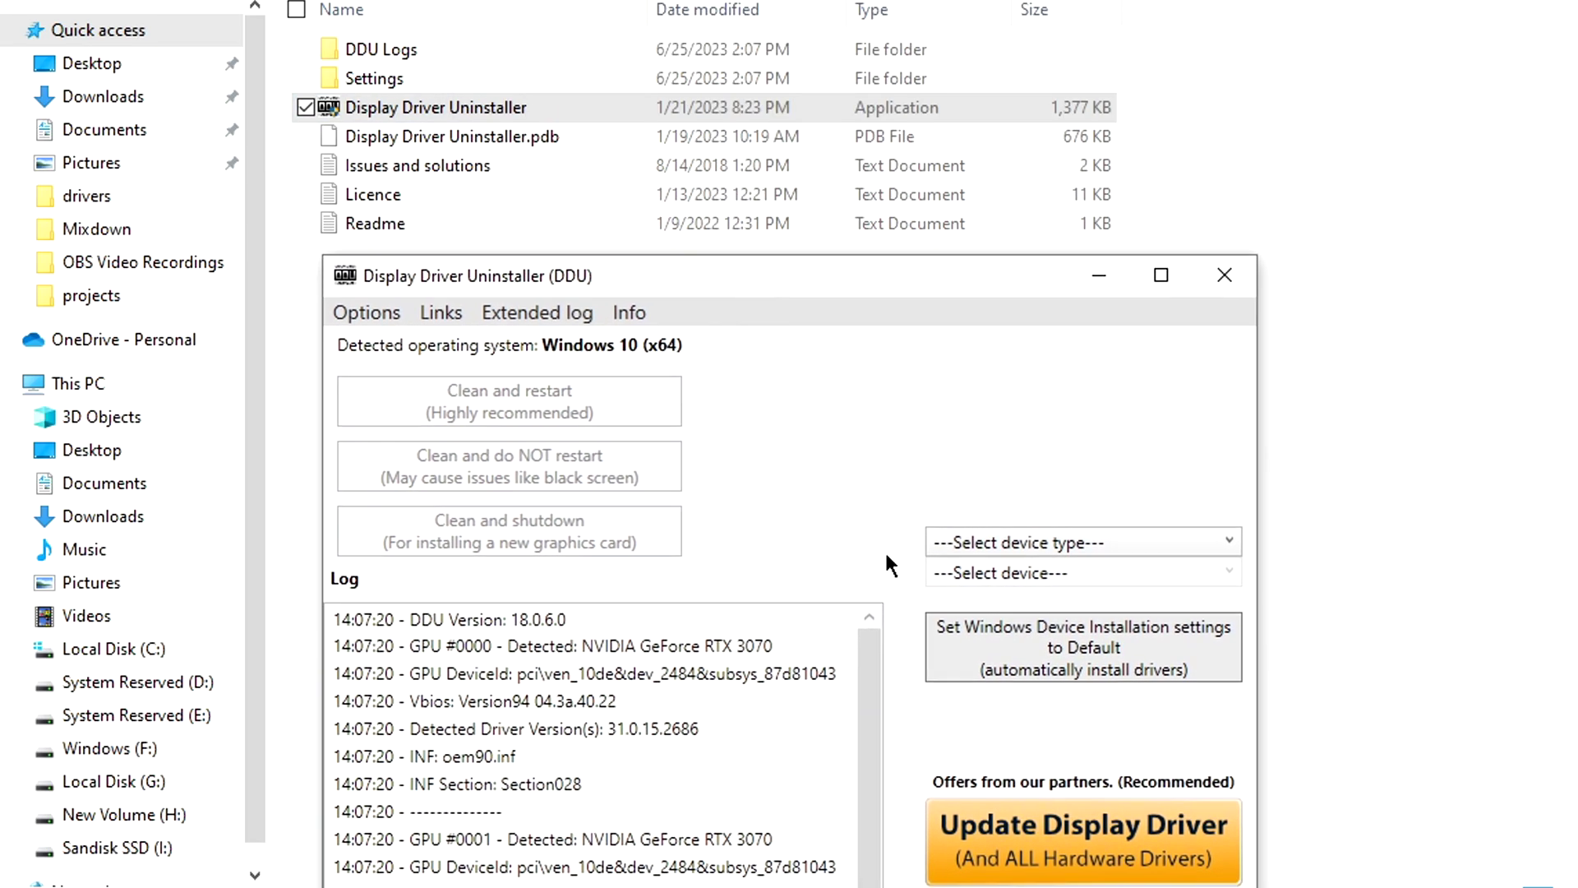
click(1044, 546)
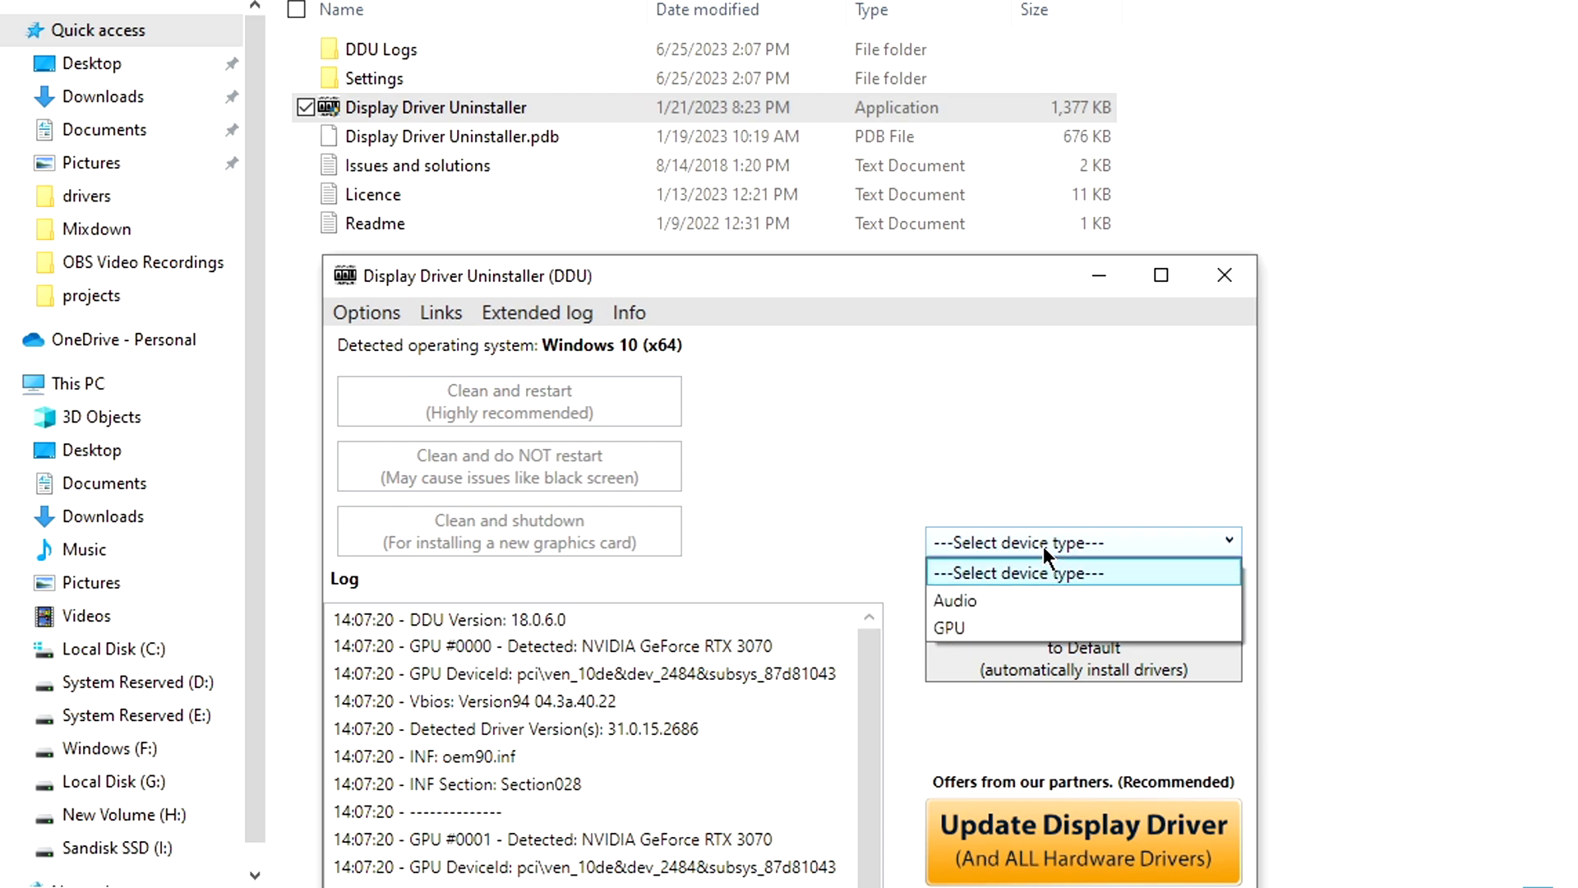
click(1029, 625)
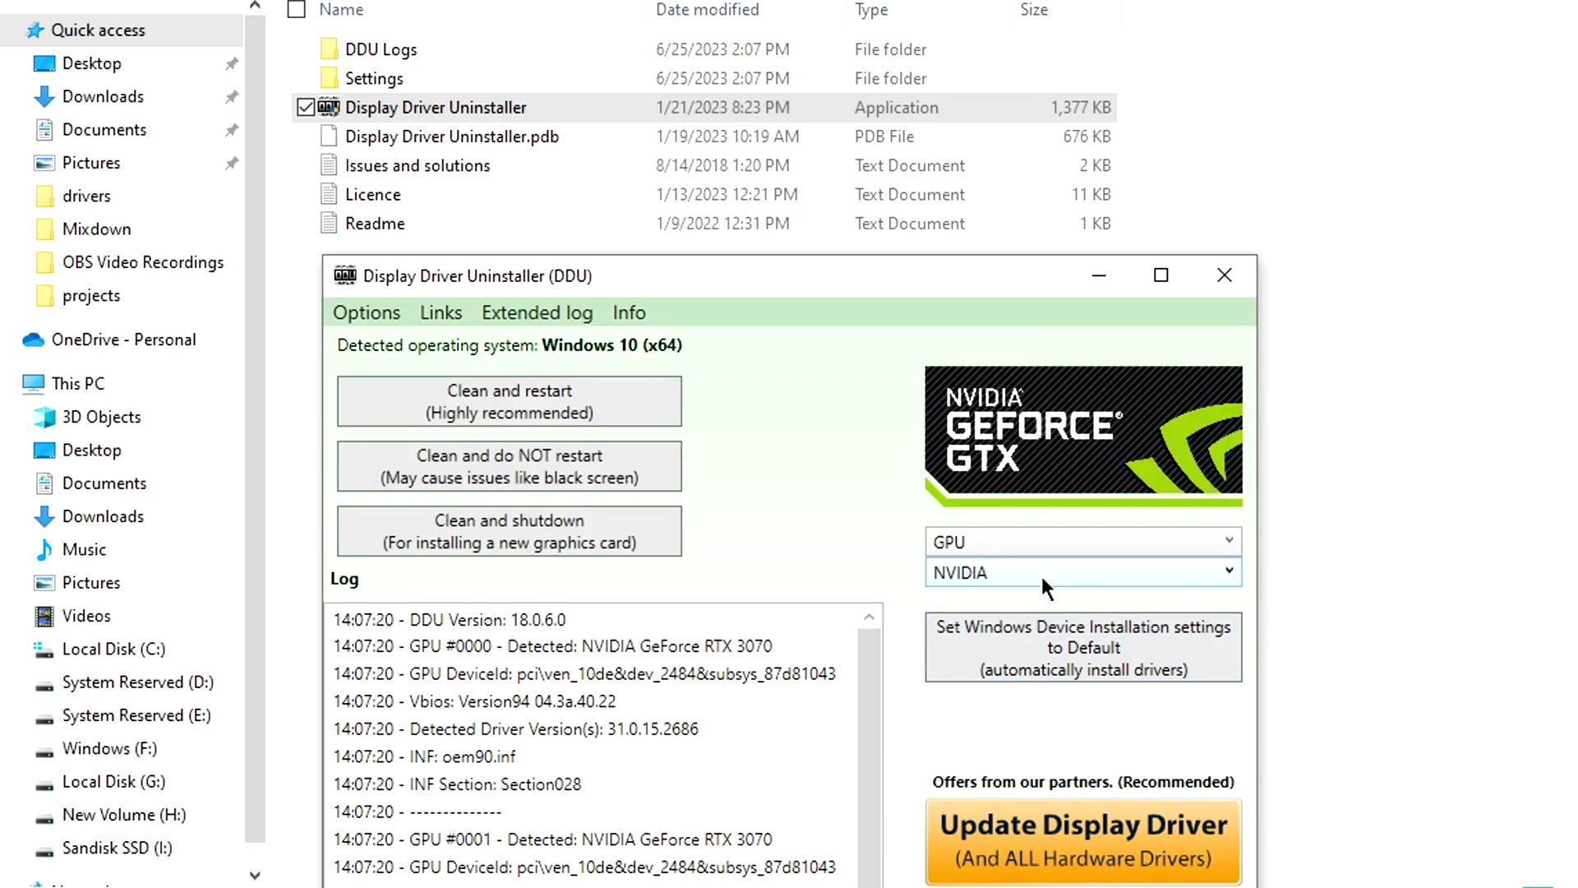